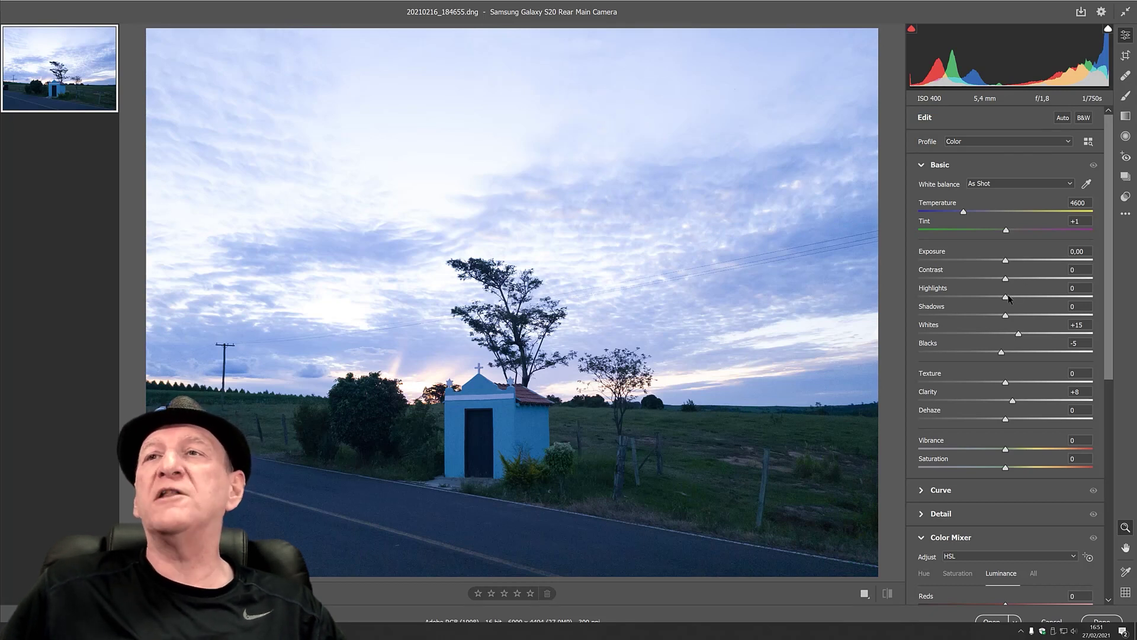
Set the raw photo's Highlights to -90, Shadows to +91, Contrast to +24 and Temperature to 5750.
left_click_drag(1006, 298, 929, 320)
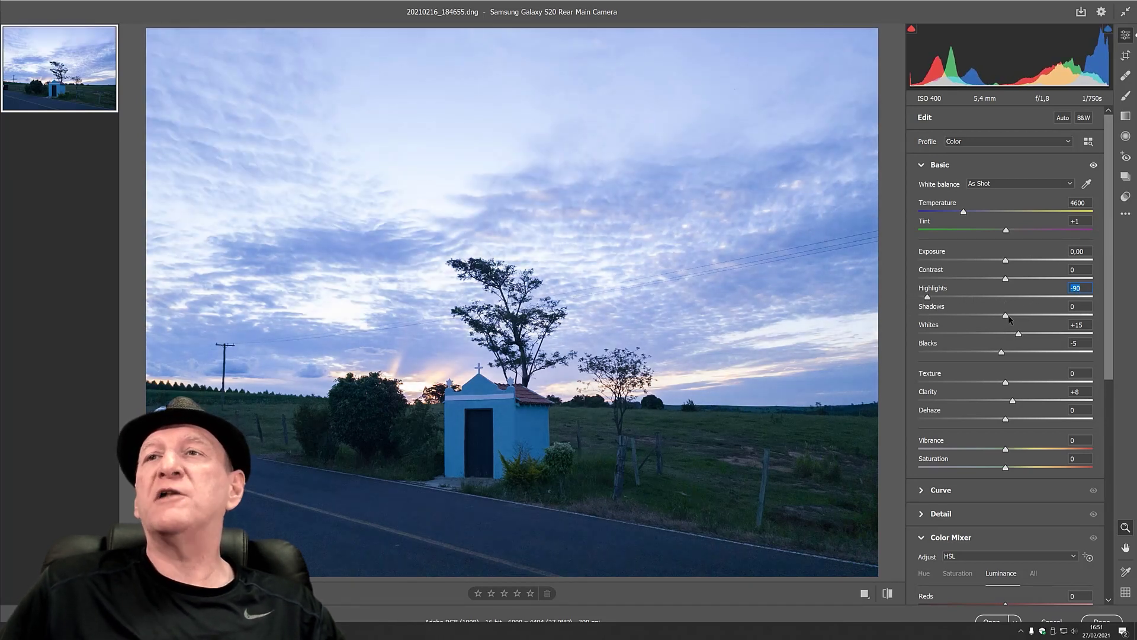
left_click_drag(1007, 315, 1085, 314)
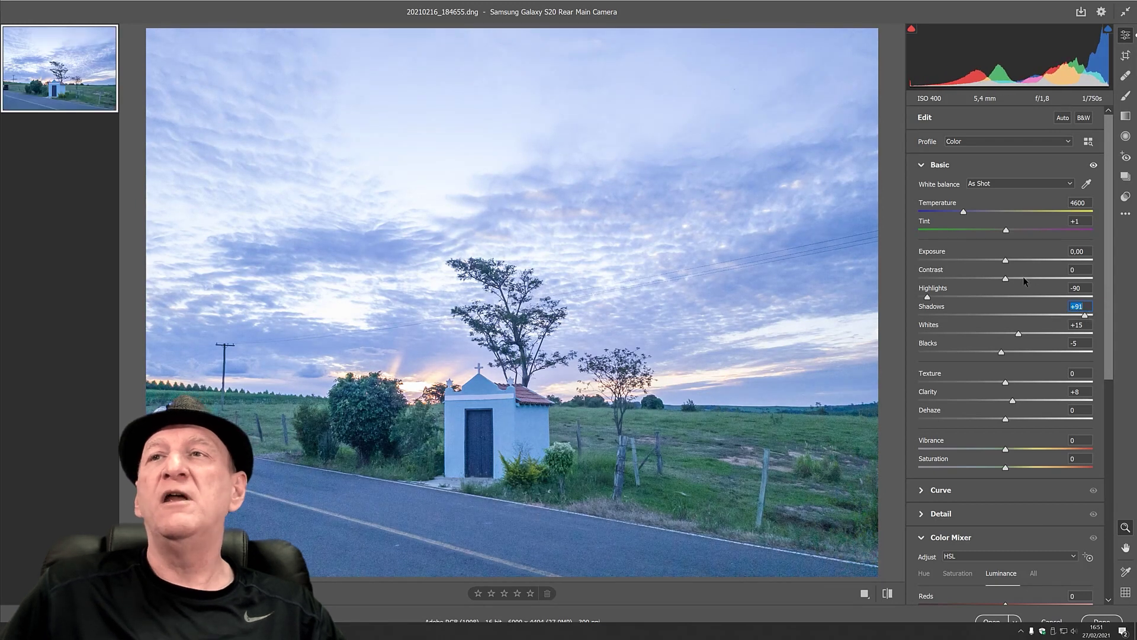
left_click(1026, 278)
left_click_drag(963, 211, 984, 215)
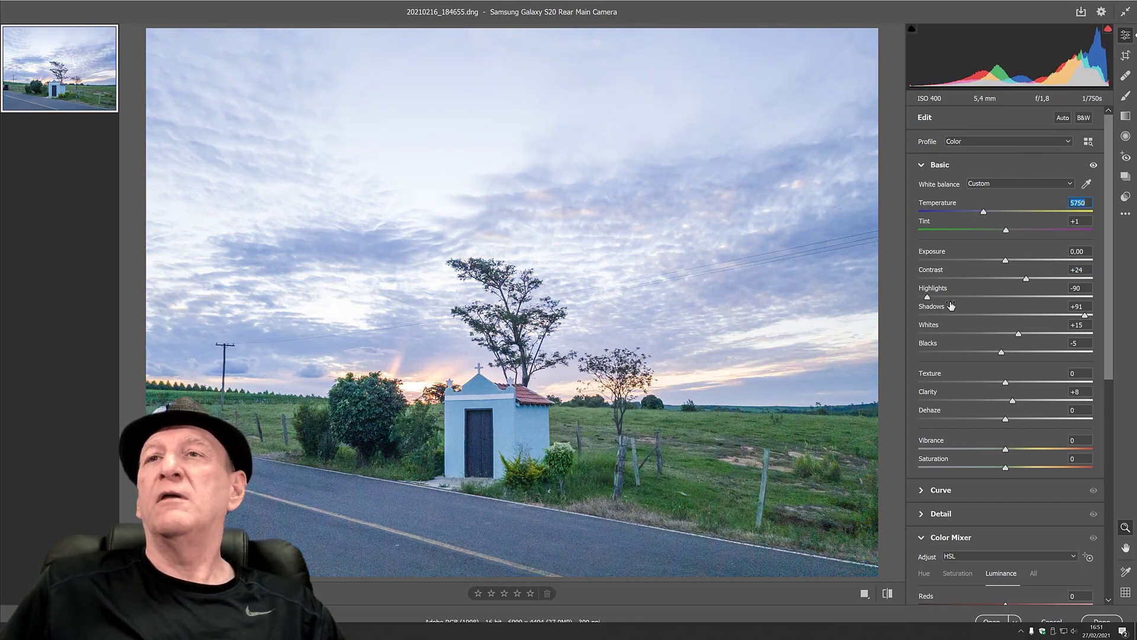
Adjust the basic tone and colour to Highlights -100, Whites +31, Blacks -16 and Vibrance +25.
left_click_drag(927, 297, 909, 301)
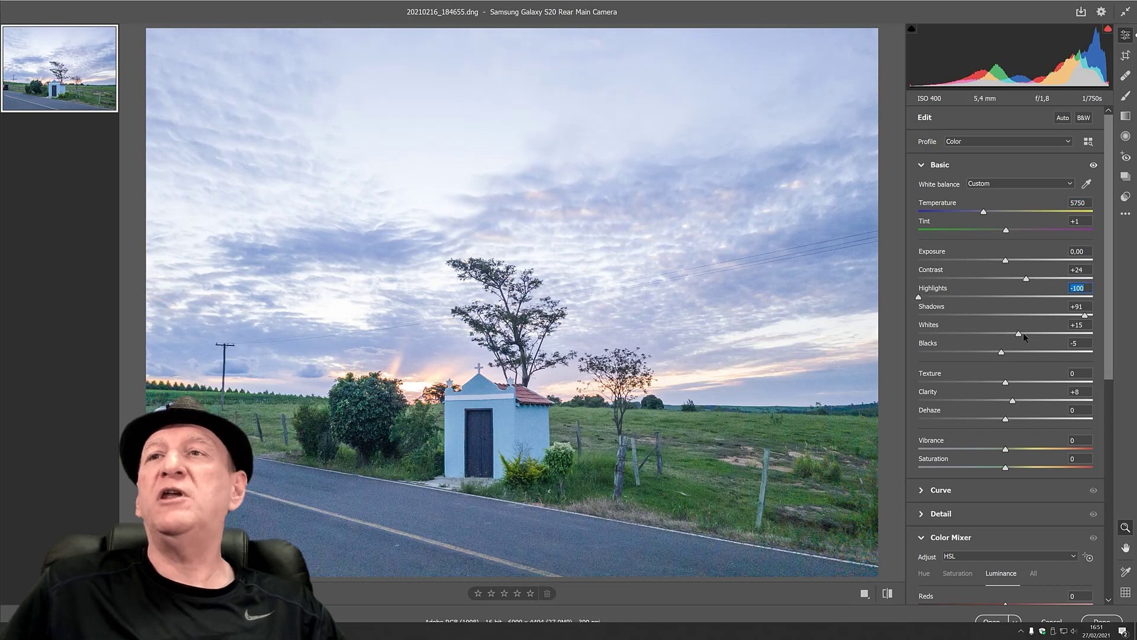
left_click_drag(1021, 336, 992, 354)
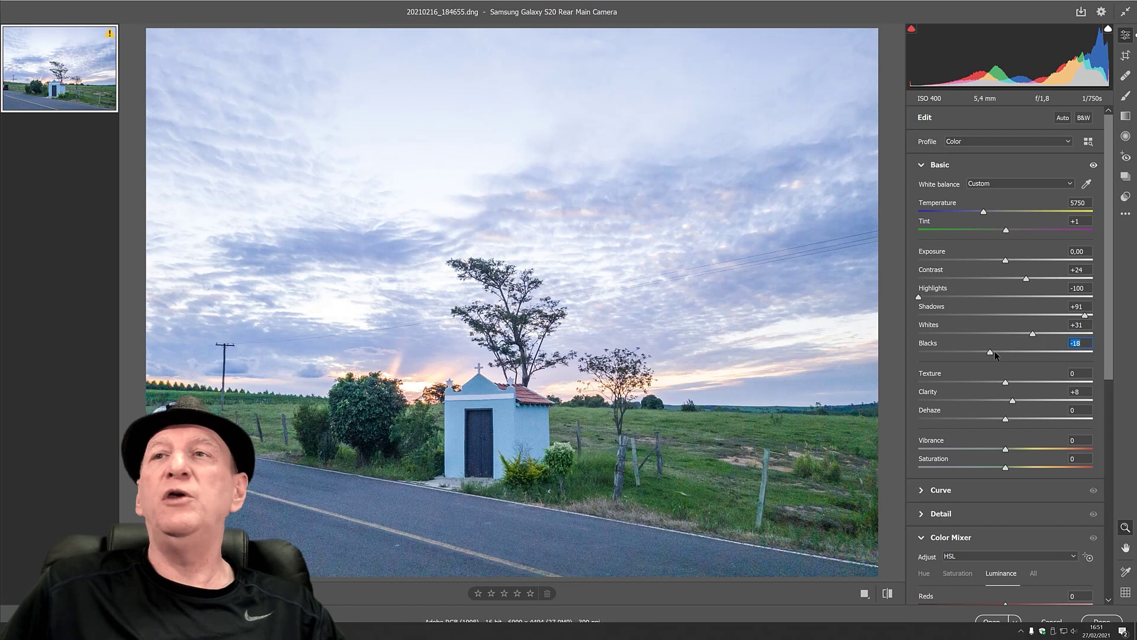
left_click(1027, 448)
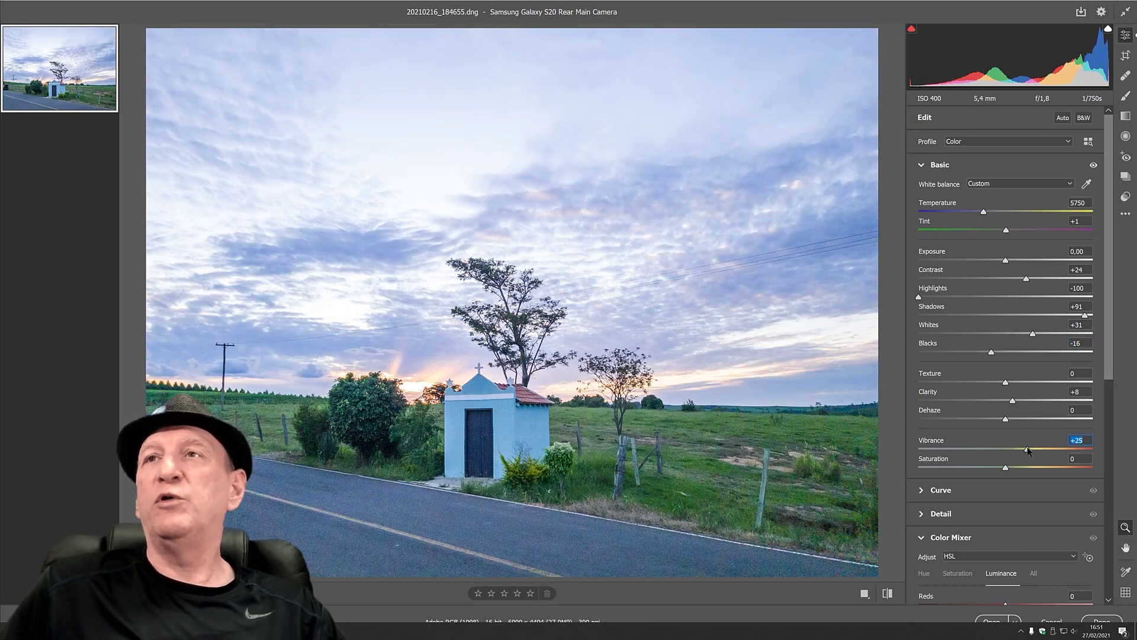
Add a graduated filter from the photo's top edge down past the horizon with Exposure -1.25 and Highlights -61.
left_click(1126, 116)
left_click(1090, 190)
left_click_drag(456, 26, 461, 418)
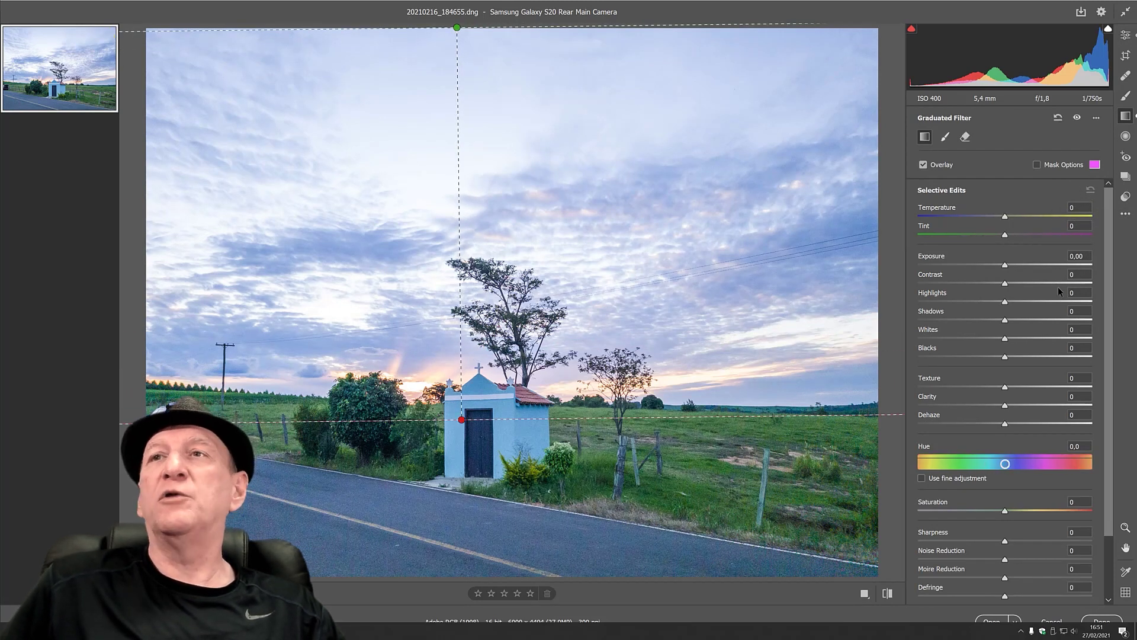
left_click_drag(1008, 262, 987, 263)
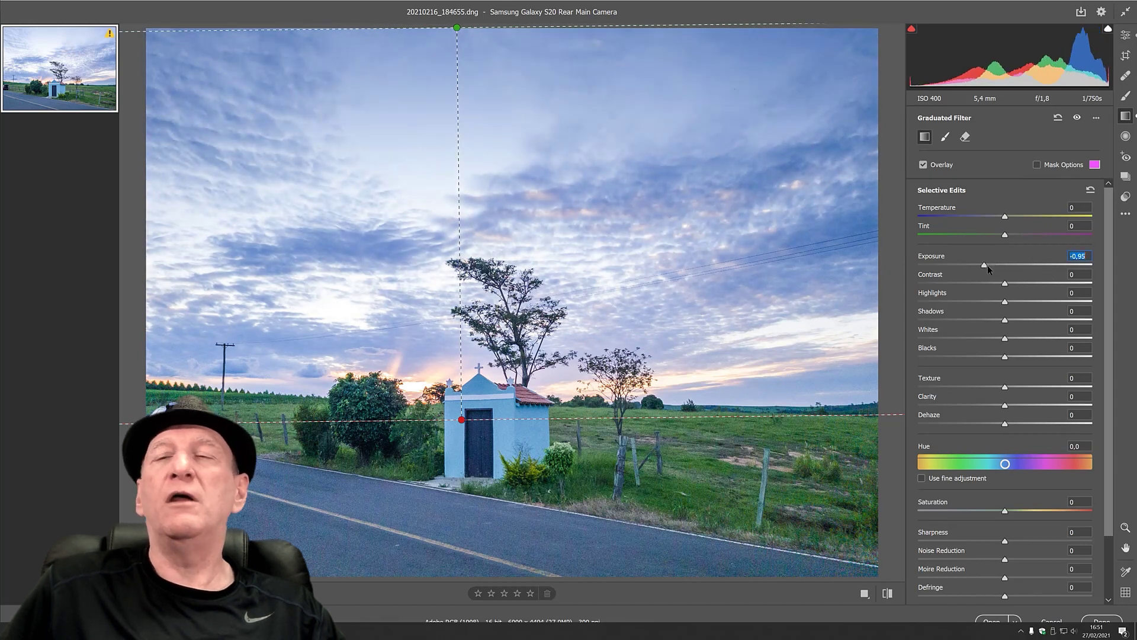
left_click_drag(1006, 303, 953, 302)
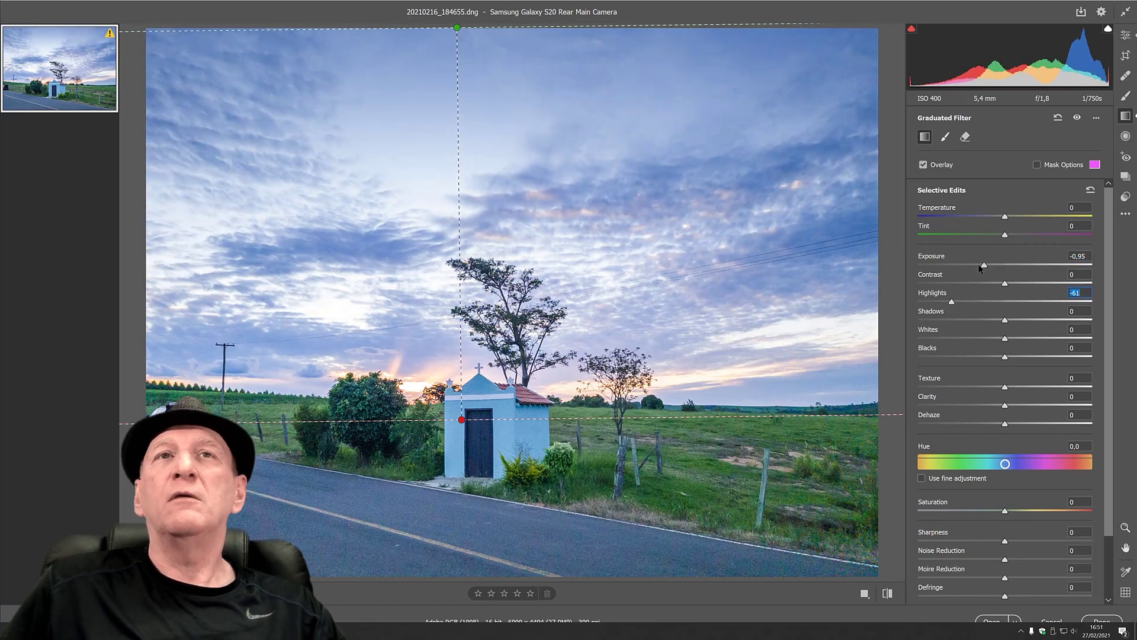
left_click_drag(984, 264, 978, 265)
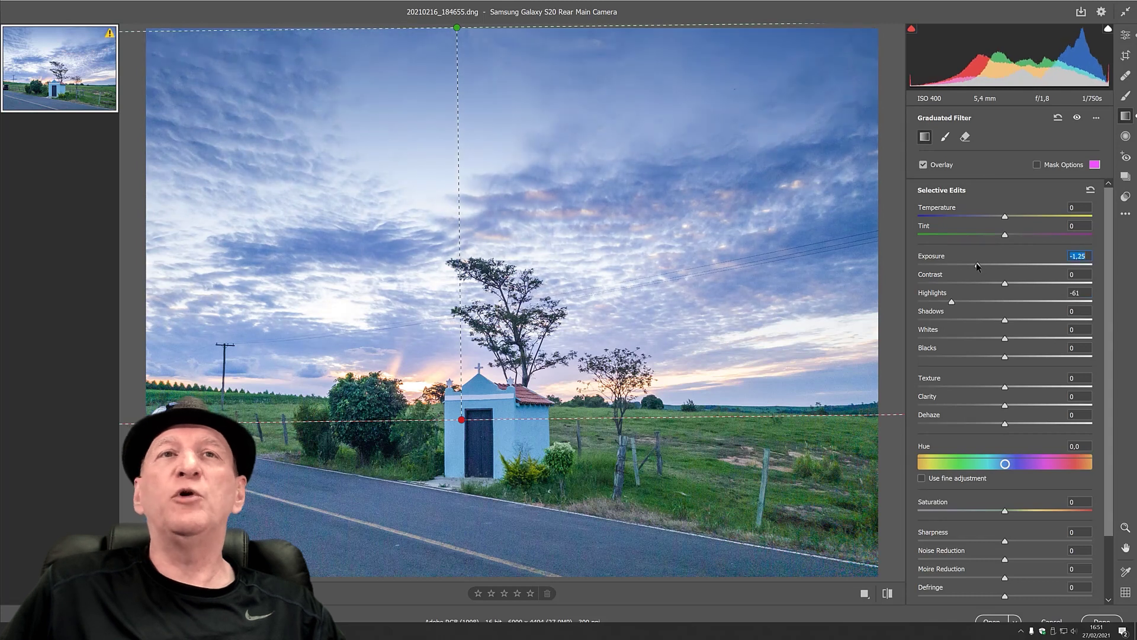
Shift the sky gradient slightly downward and add a second graduated filter over the road, fading upward, with Exposure -0.80.
left_click_drag(460, 229, 455, 272)
left_click_drag(457, 74, 462, 70)
left_click_drag(431, 559, 446, 434)
left_click_drag(978, 265, 989, 264)
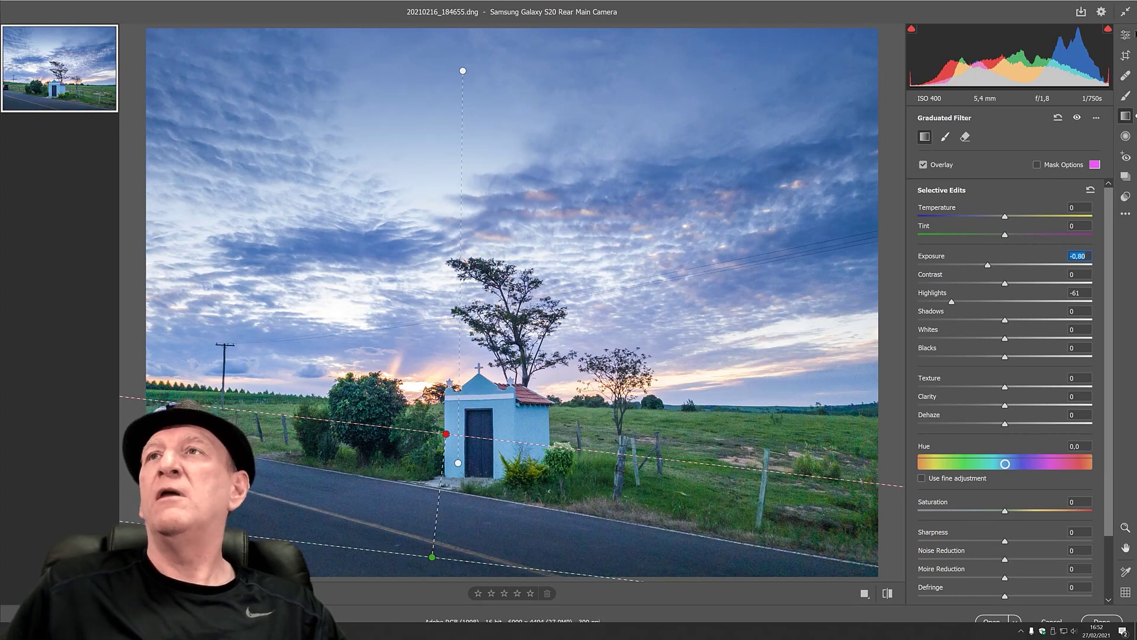
Set the detail Noise Reduction to 35 for the whole photo and open the image in Photoshop.
left_click(1126, 34)
left_click(514, 280)
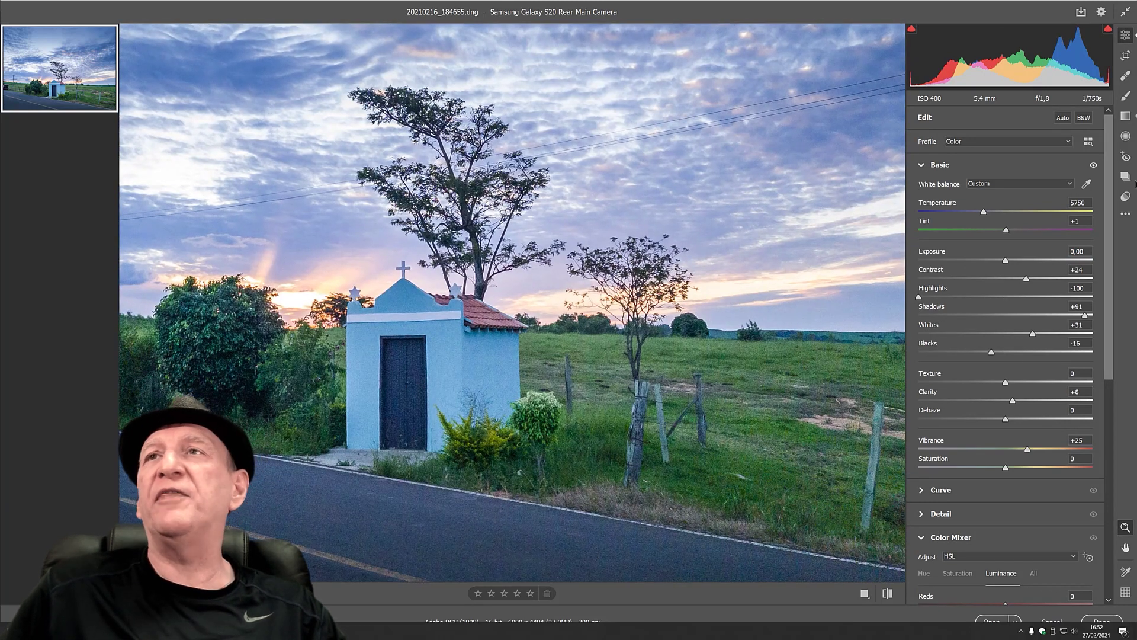
left_click(922, 515)
scroll(955, 567, "down", 2)
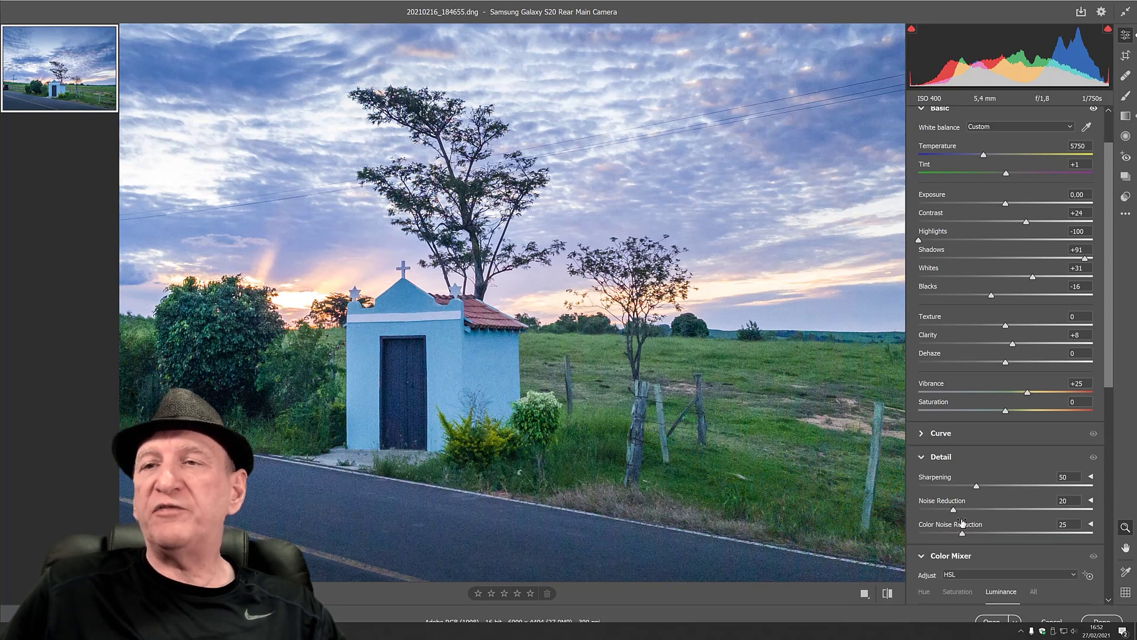
left_click_drag(955, 510, 974, 515)
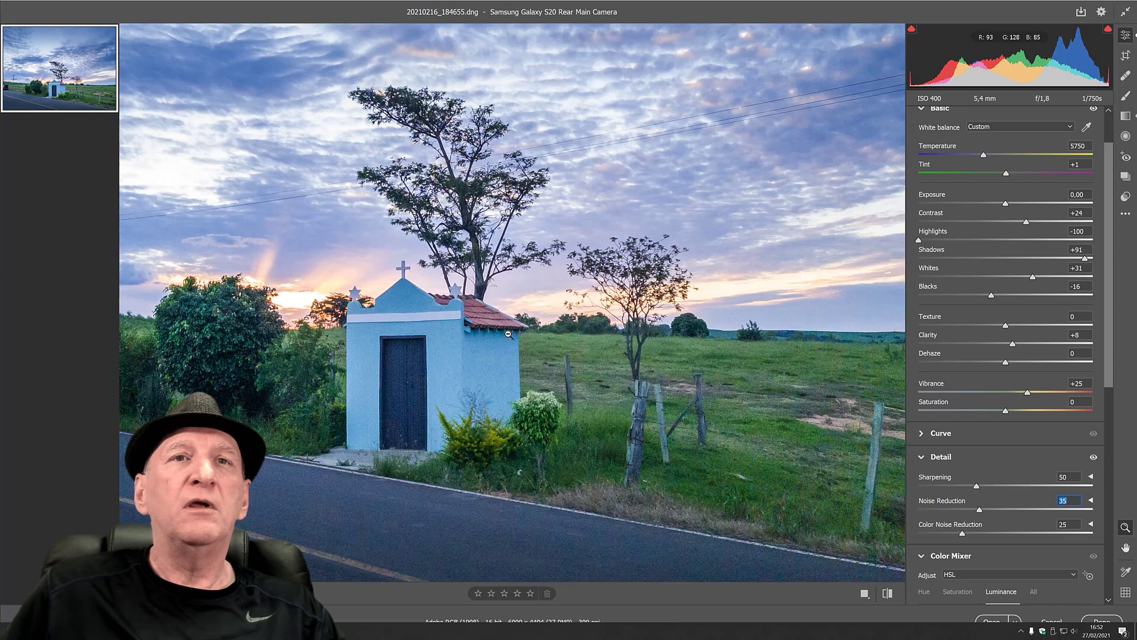
left_click(530, 278)
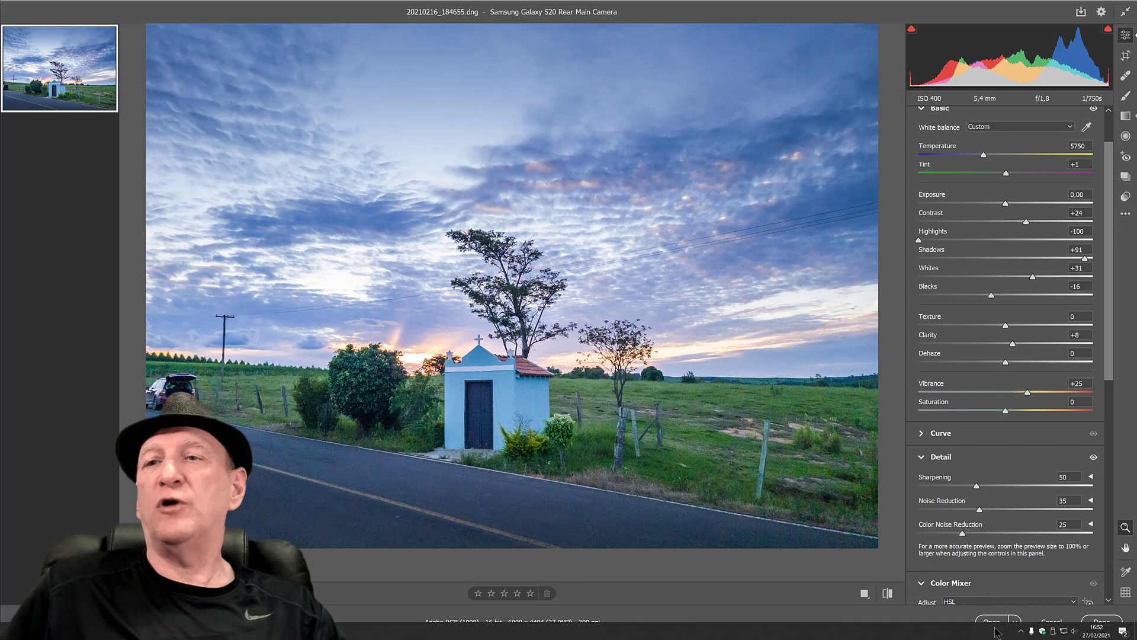
left_click(993, 621)
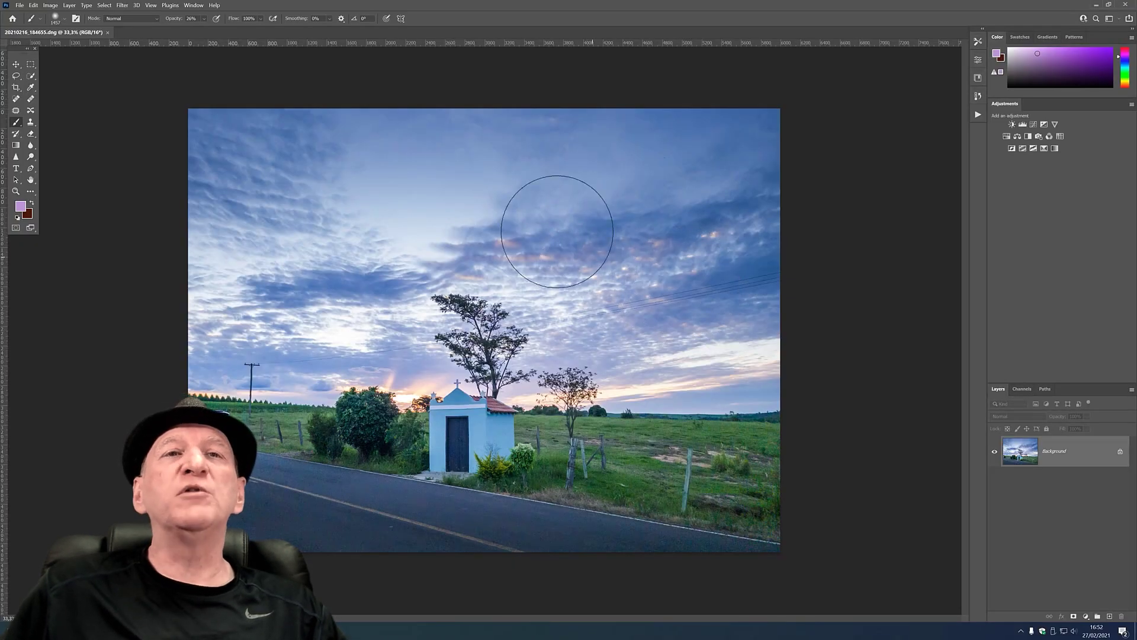
Crop the photo to a portrait frame about 4344 px high around the chapel, cutting off the car and the far field.
left_click(16, 88)
left_click(776, 331)
left_click_drag(776, 330, 709, 329)
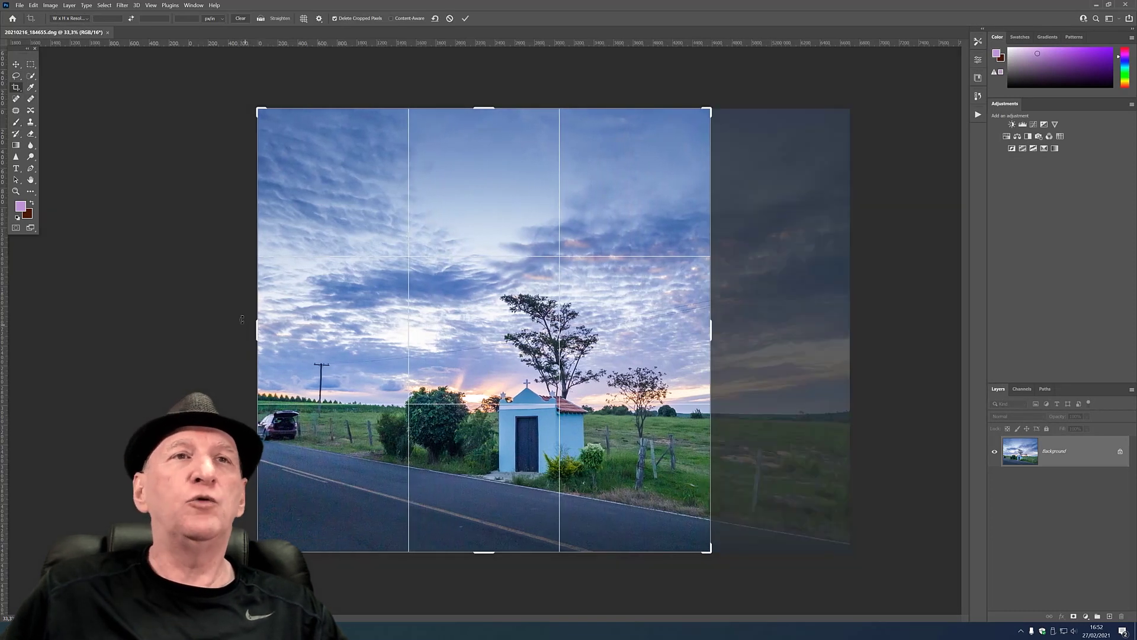
left_click_drag(257, 326, 309, 327)
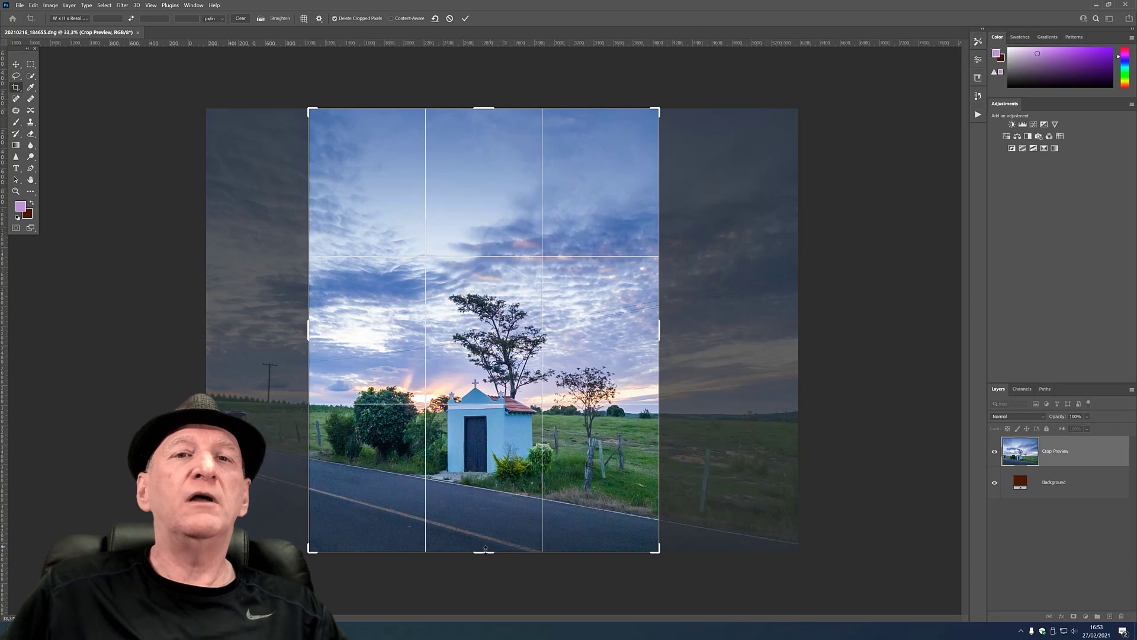
left_click_drag(481, 551, 481, 551)
left_click_drag(484, 102, 486, 117)
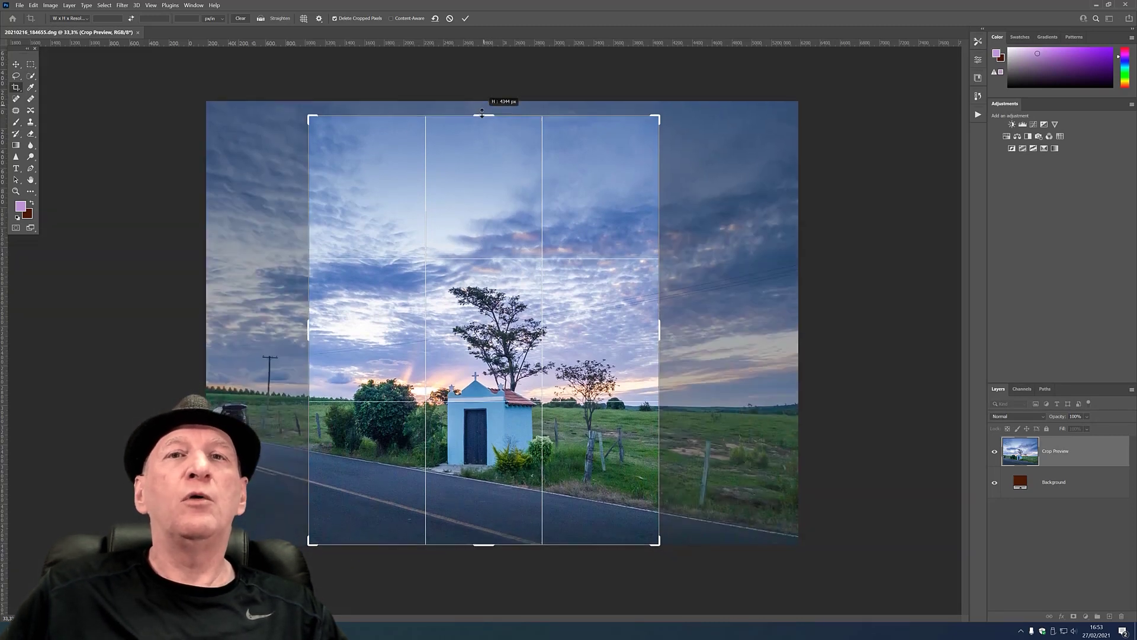
left_click_drag(307, 326, 310, 325)
left_click_drag(663, 330, 658, 330)
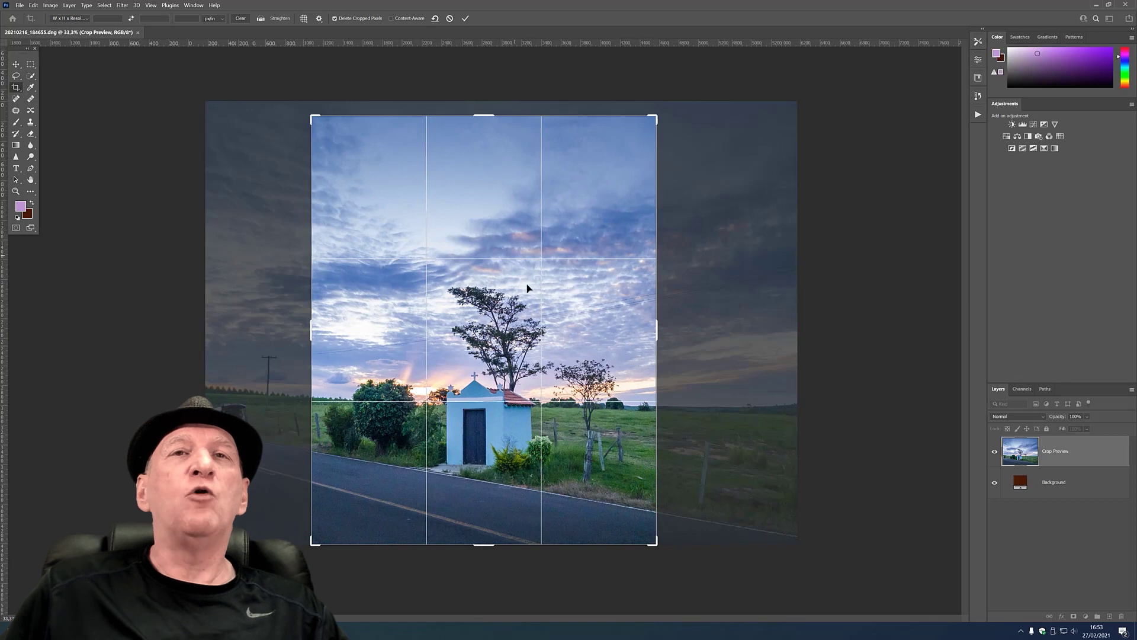
key("Return")
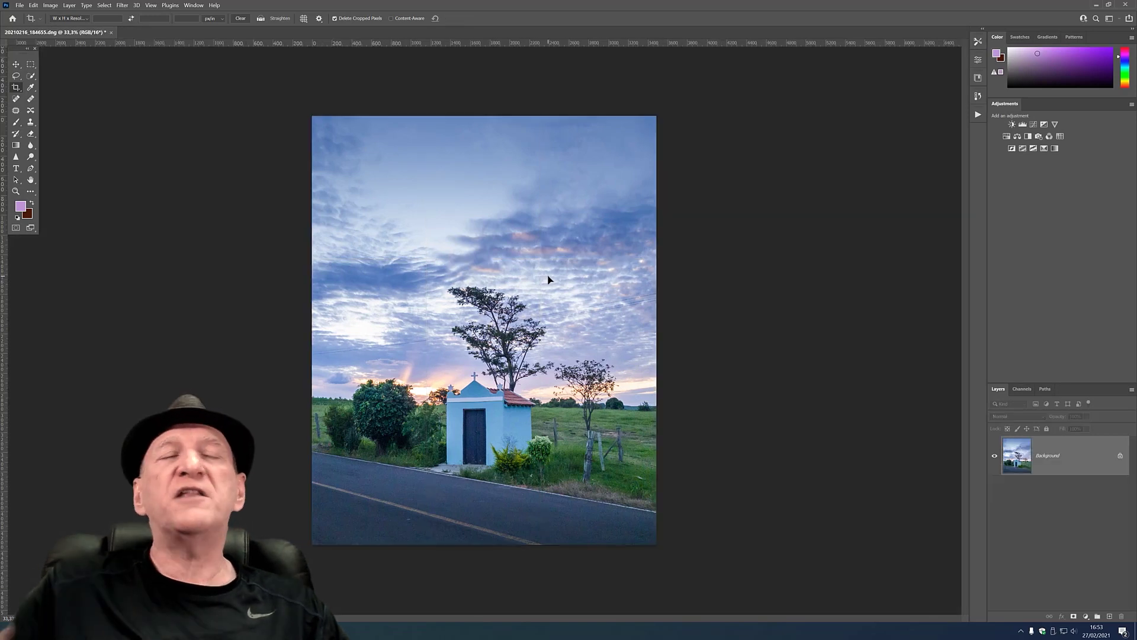
Add a Hue/Saturation adjustment layer above the photo with Saturation +22.
double_click(31, 180)
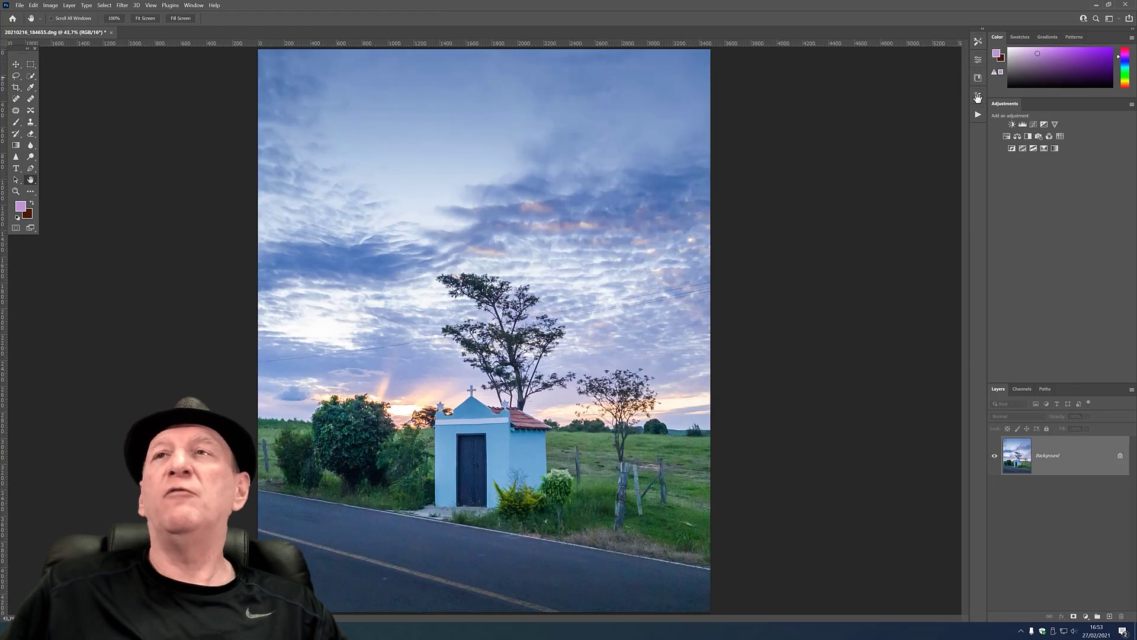
left_click(1006, 137)
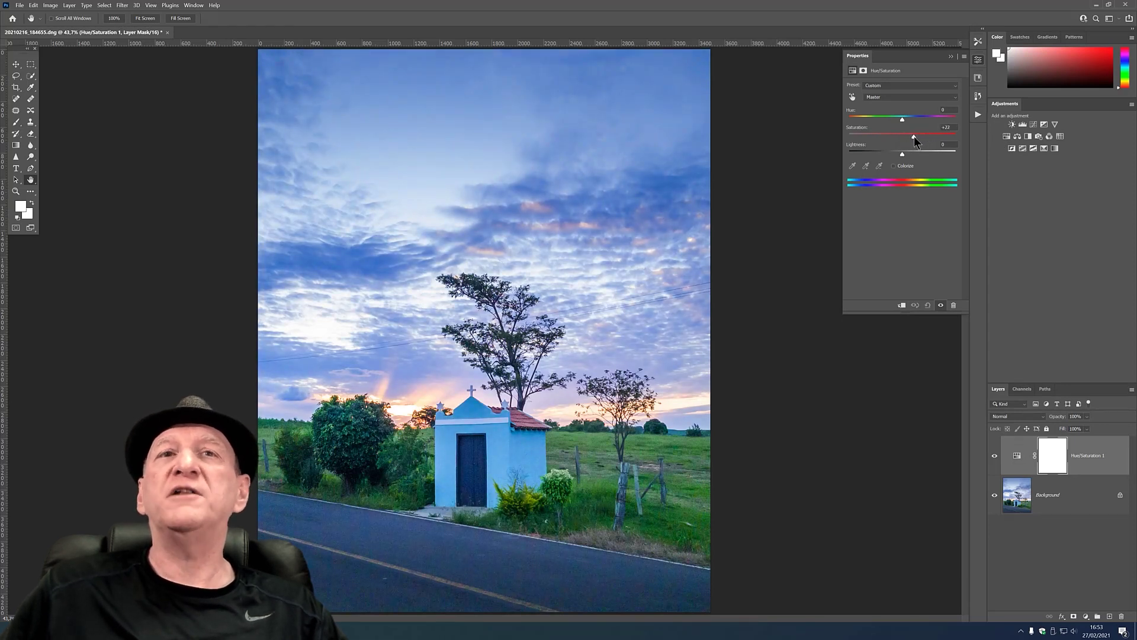
left_click(951, 57)
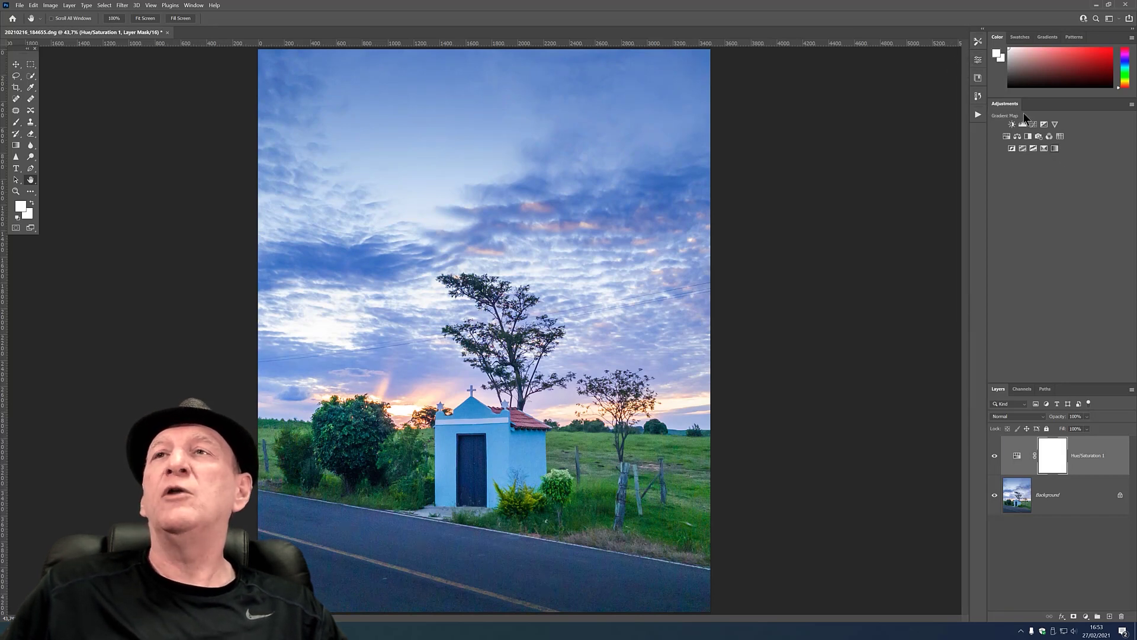
Add a Gradient Map adjustment layer using the Golden preset, a dark blue to orange gradient.
left_click(1055, 148)
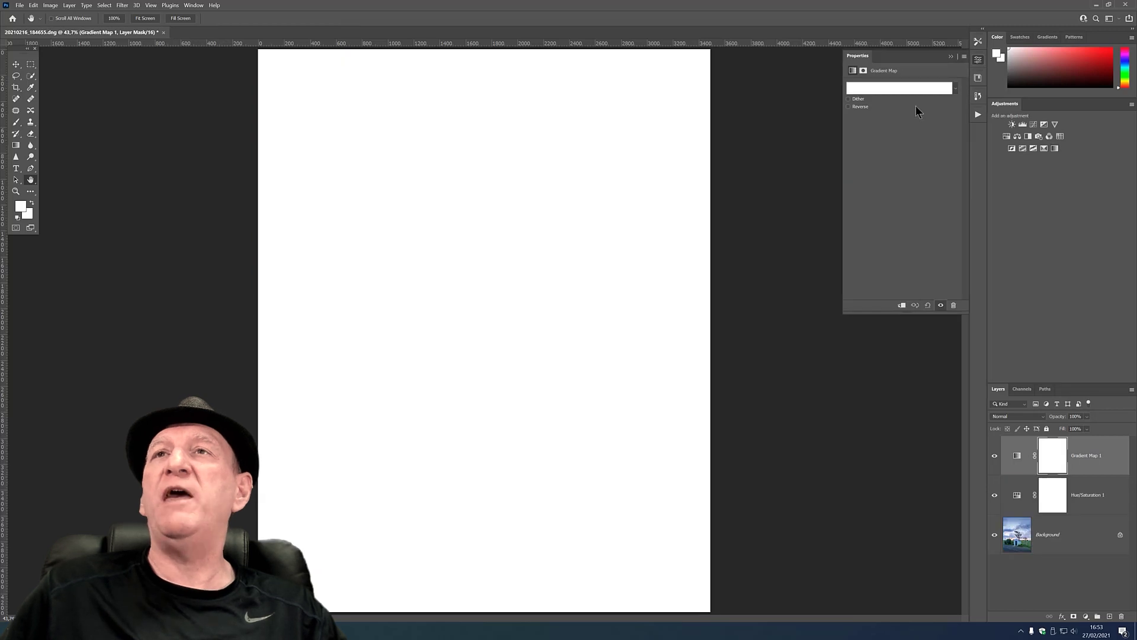
left_click(915, 90)
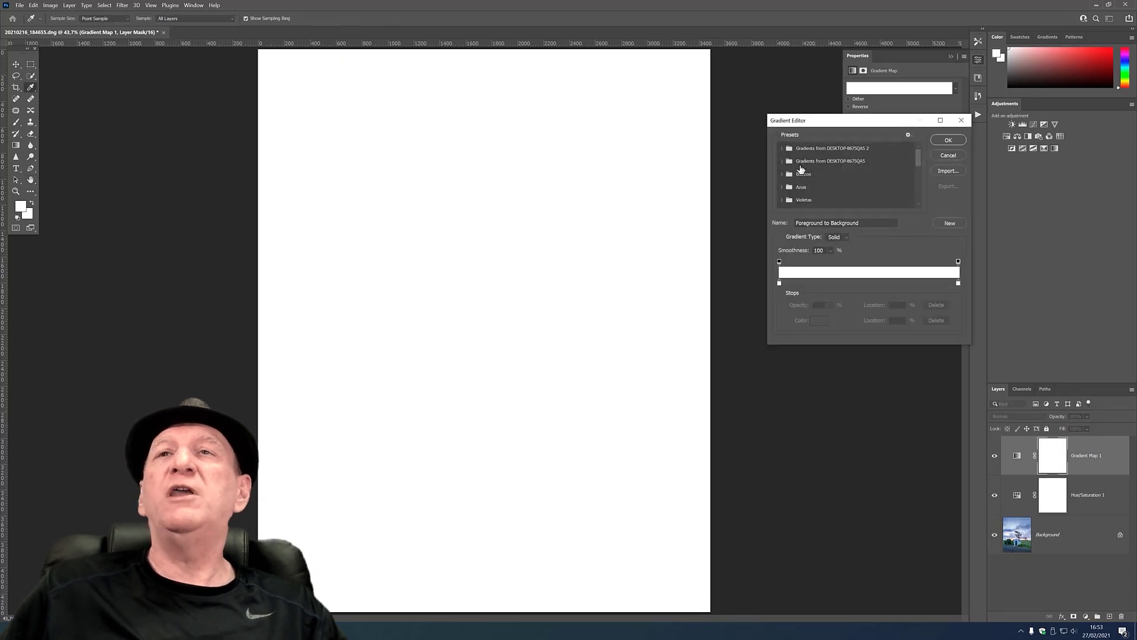
left_click(783, 161)
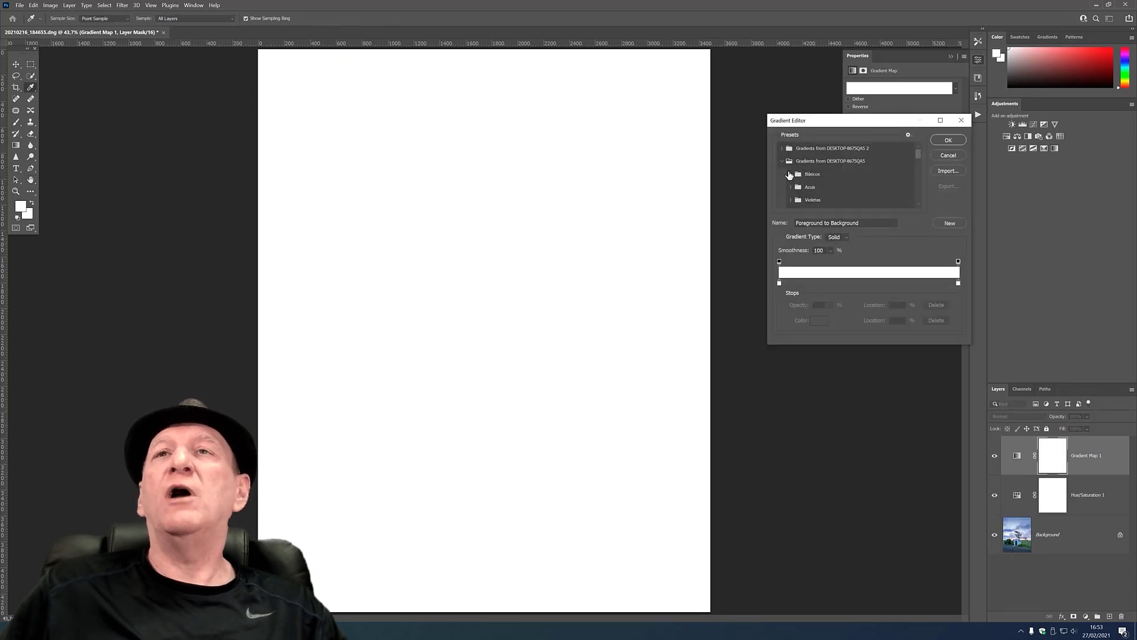
left_click(791, 176)
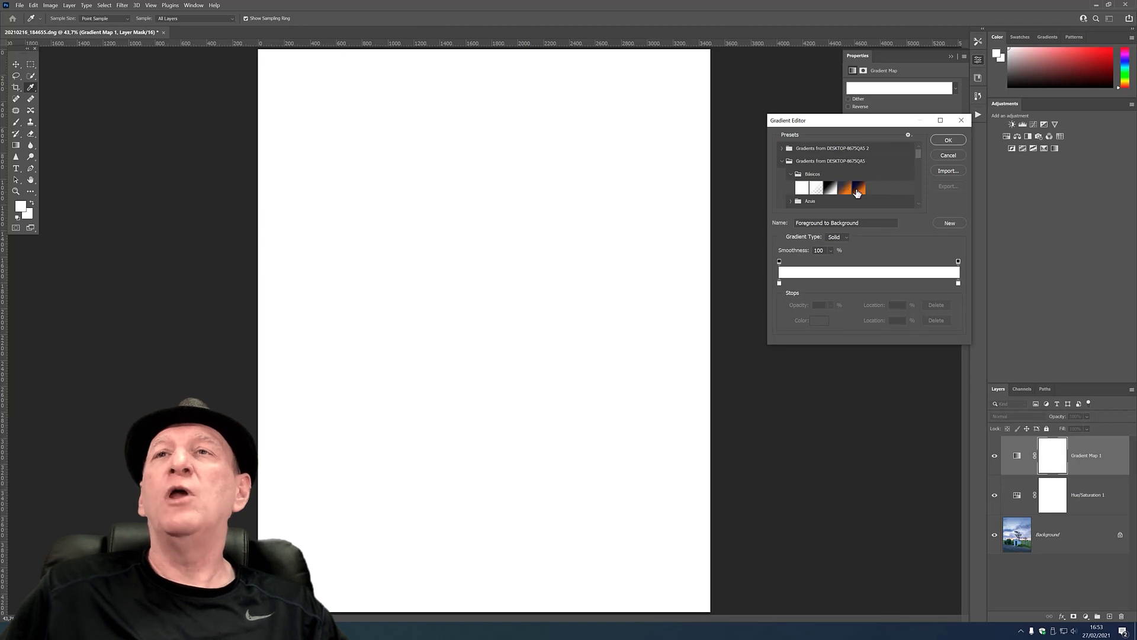
left_click(845, 189)
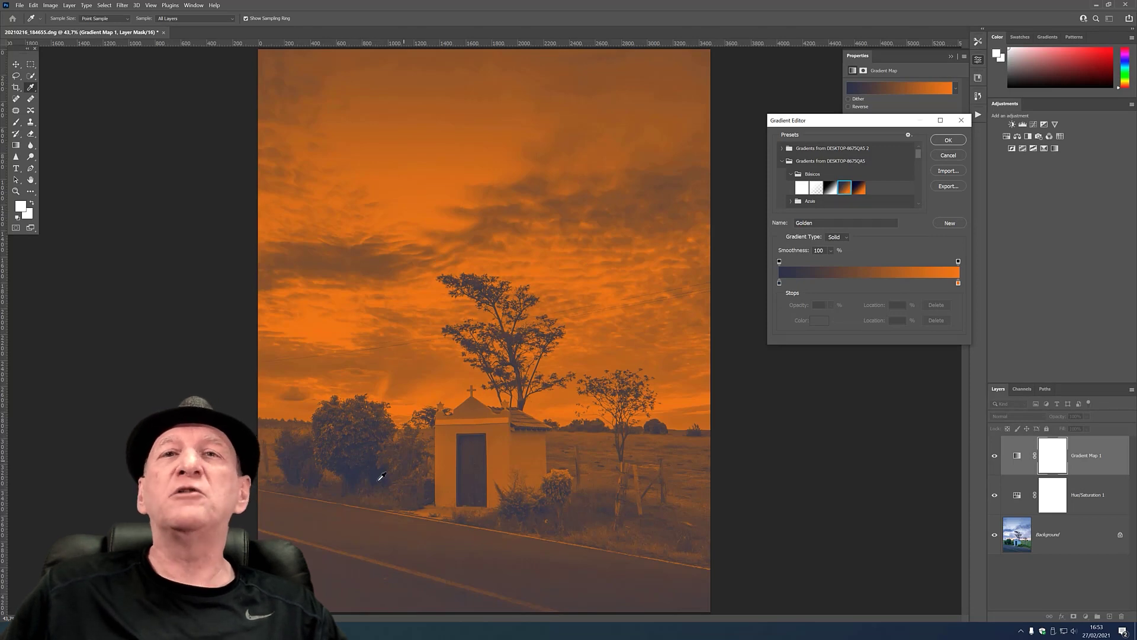
left_click(950, 140)
Set the gradient map layer's blend mode to Soft Light and its opacity to 60%.
key("h")
left_click(1042, 418)
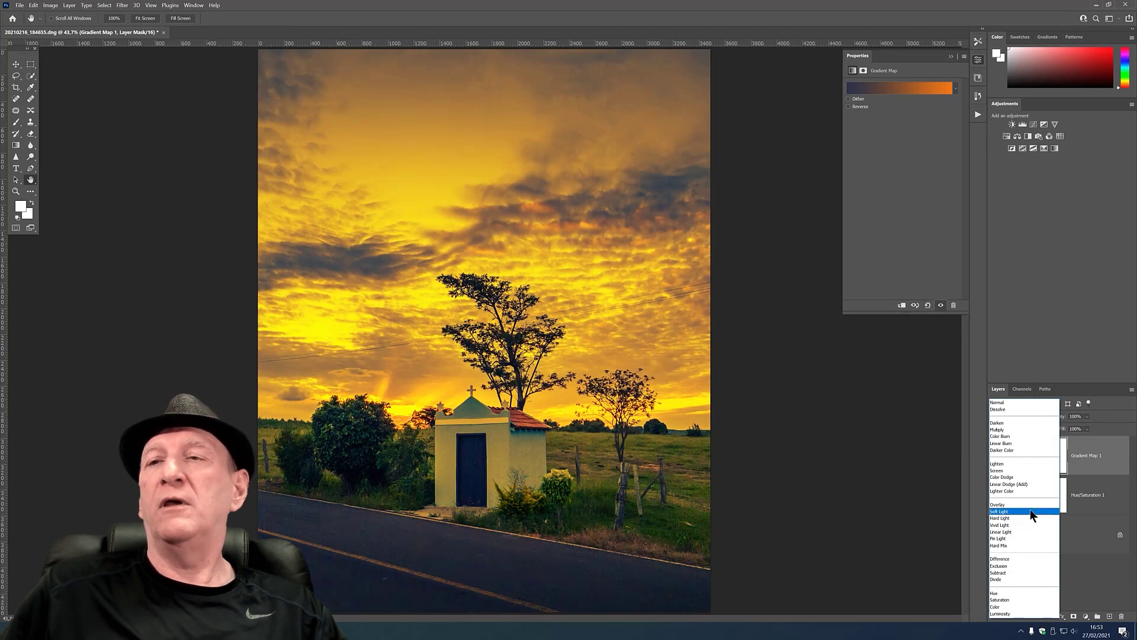
left_click(1031, 511)
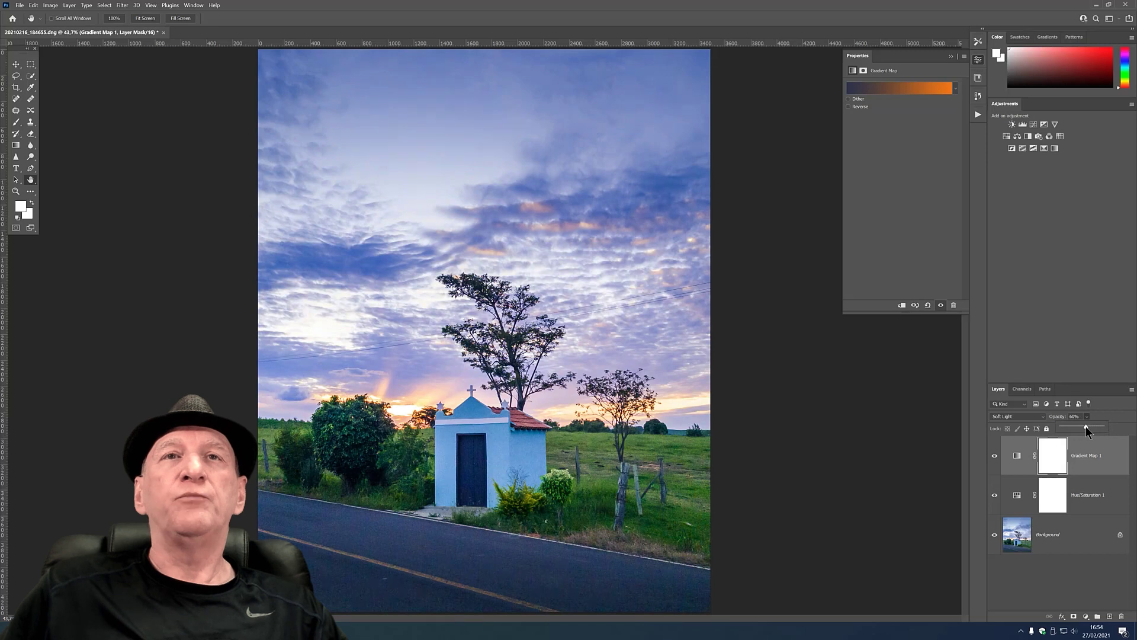
Zoom in to 100% and examine the detail of the chapel, trees, sky and field.
left_click(16, 191)
left_click(508, 412)
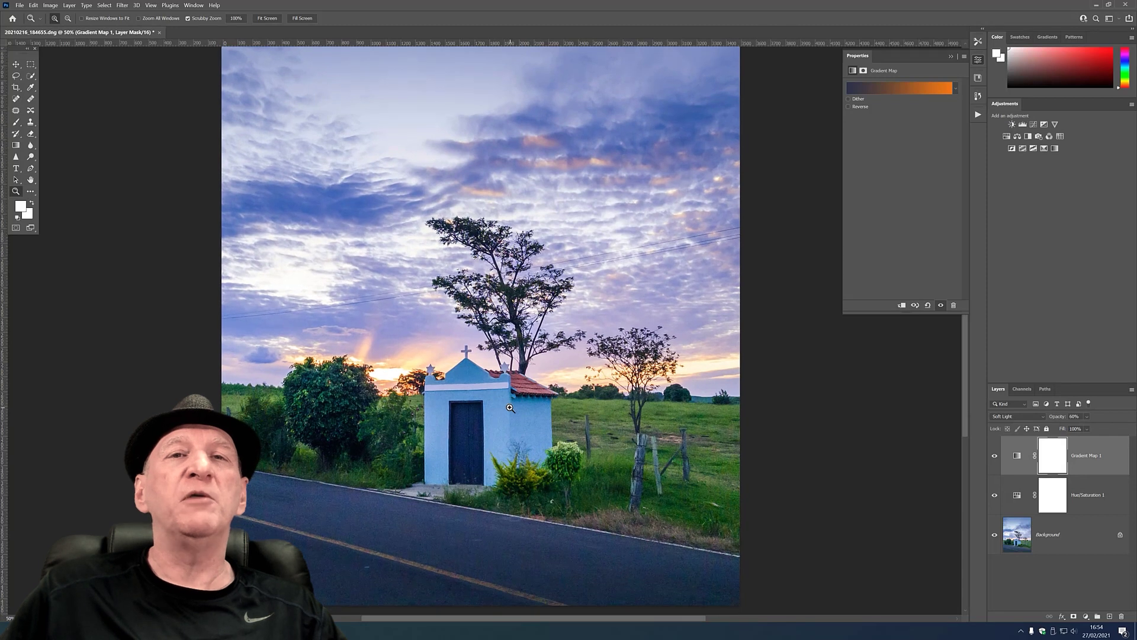
left_click(510, 408)
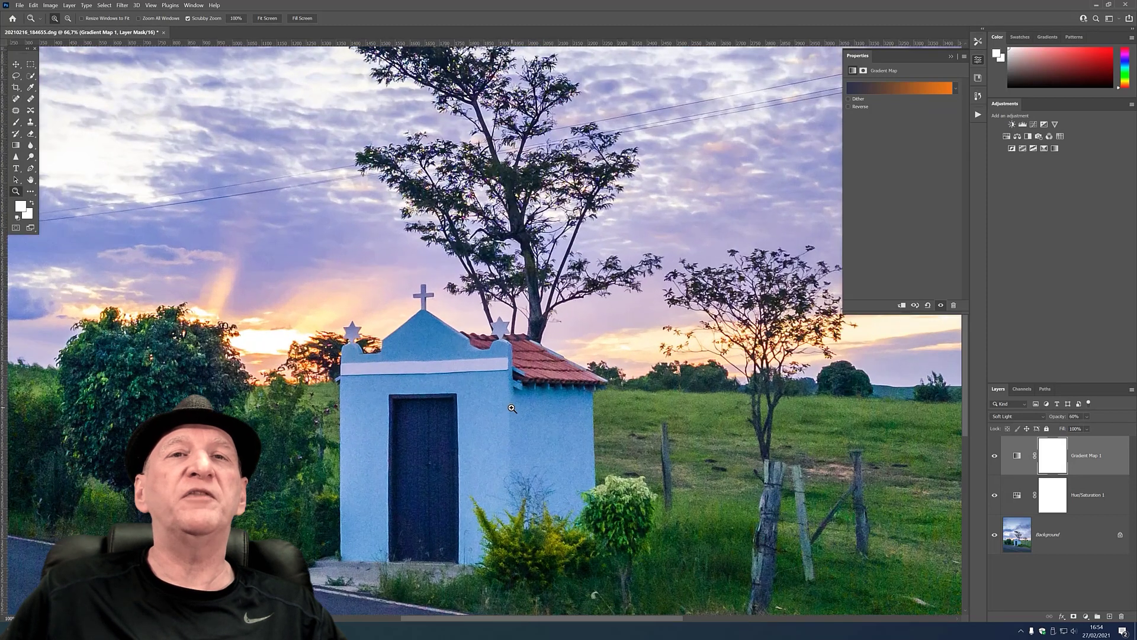
left_click(29, 180)
left_click_drag(411, 260, 482, 341)
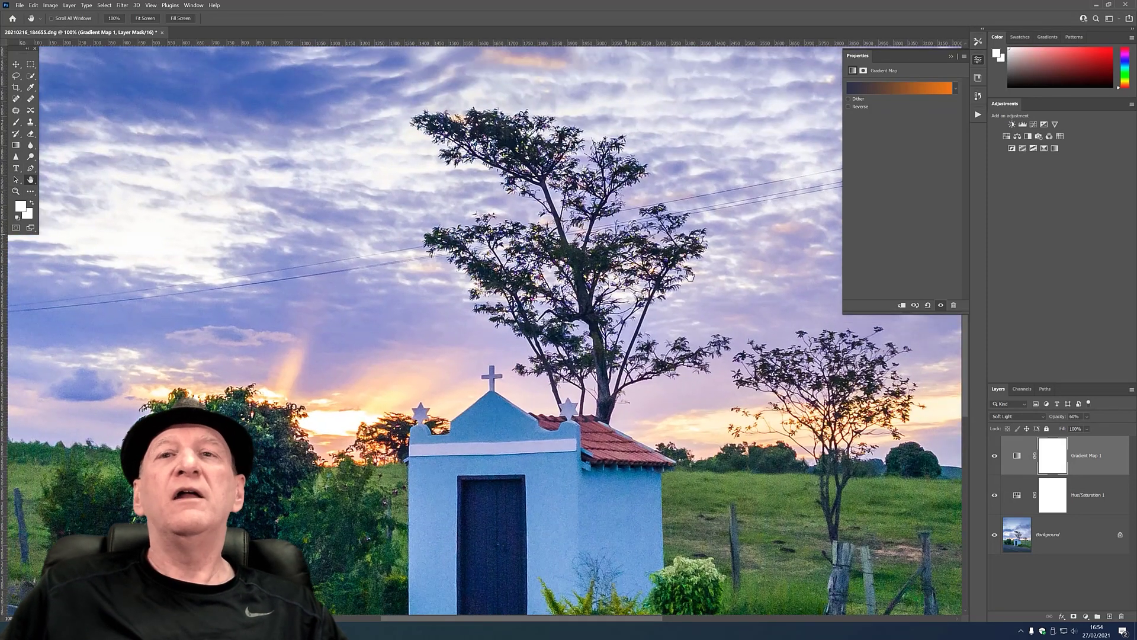
left_click_drag(758, 466, 526, 373)
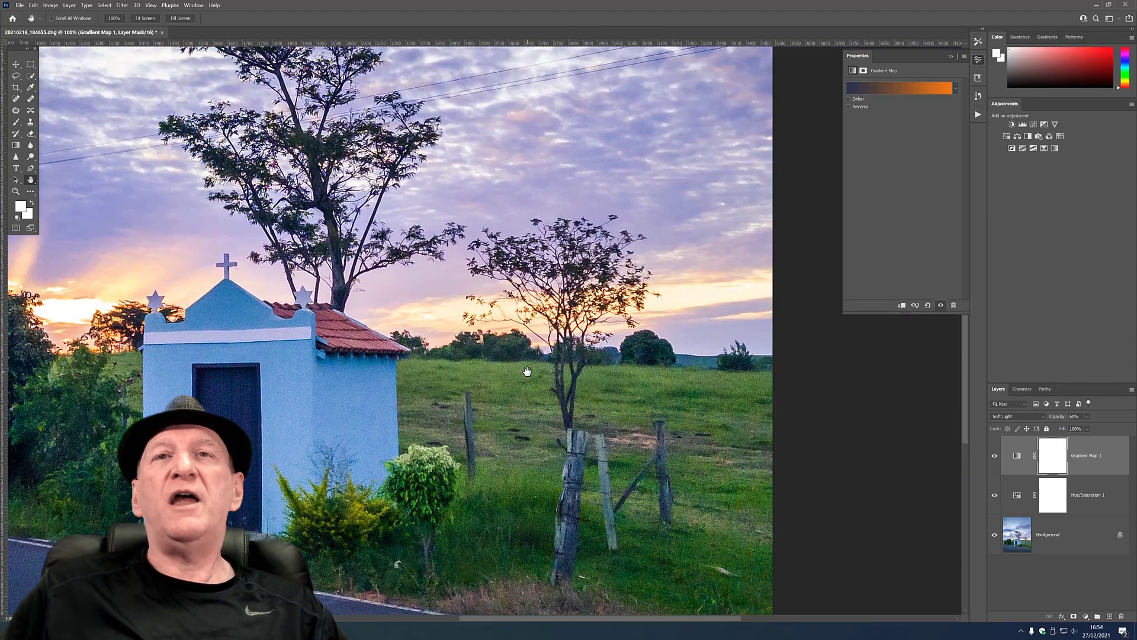
Stamp all visible layers into a new merged pixel layer above the gradient map layer.
left_click_drag(79, 182, 366, 290)
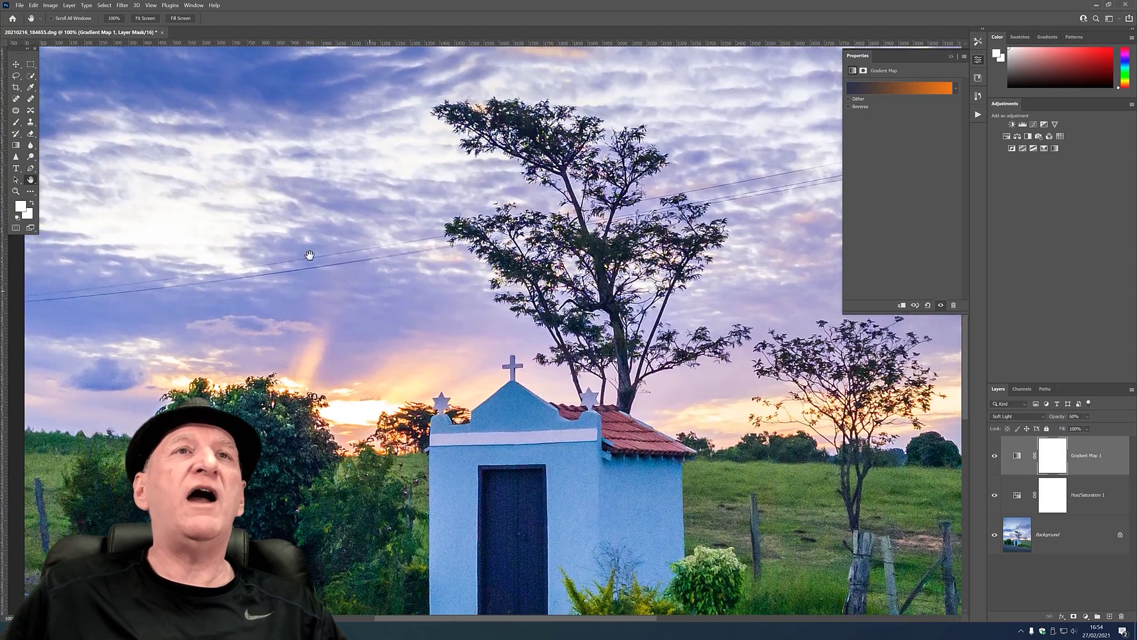
double_click(30, 180)
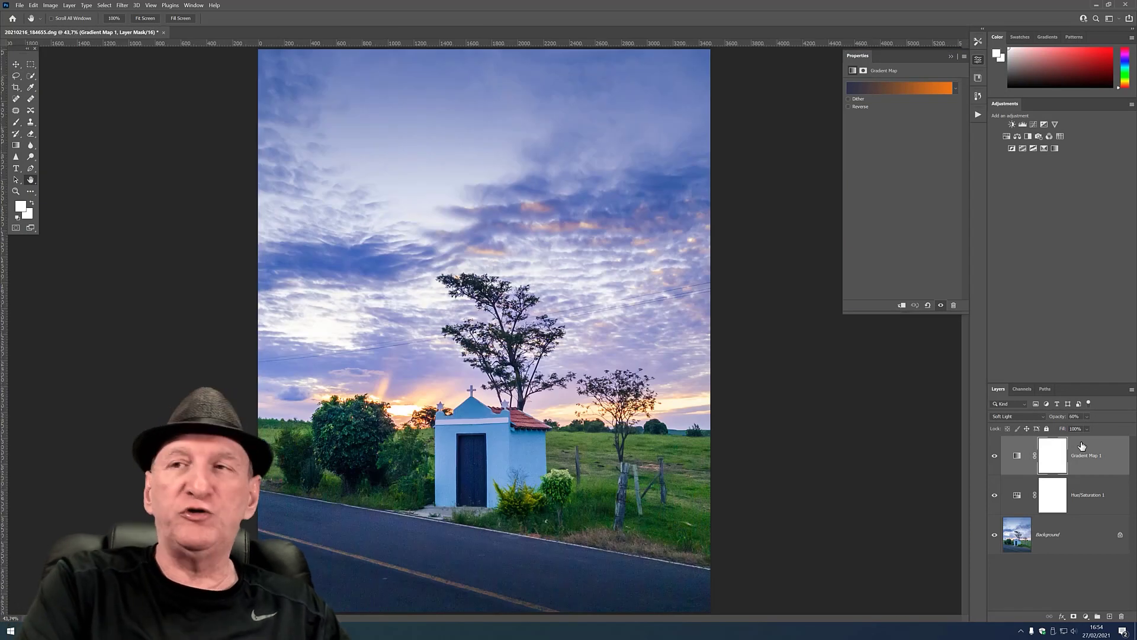
key("ctrl+shift+alt+n")
key("ctrl+shift+alt+e")
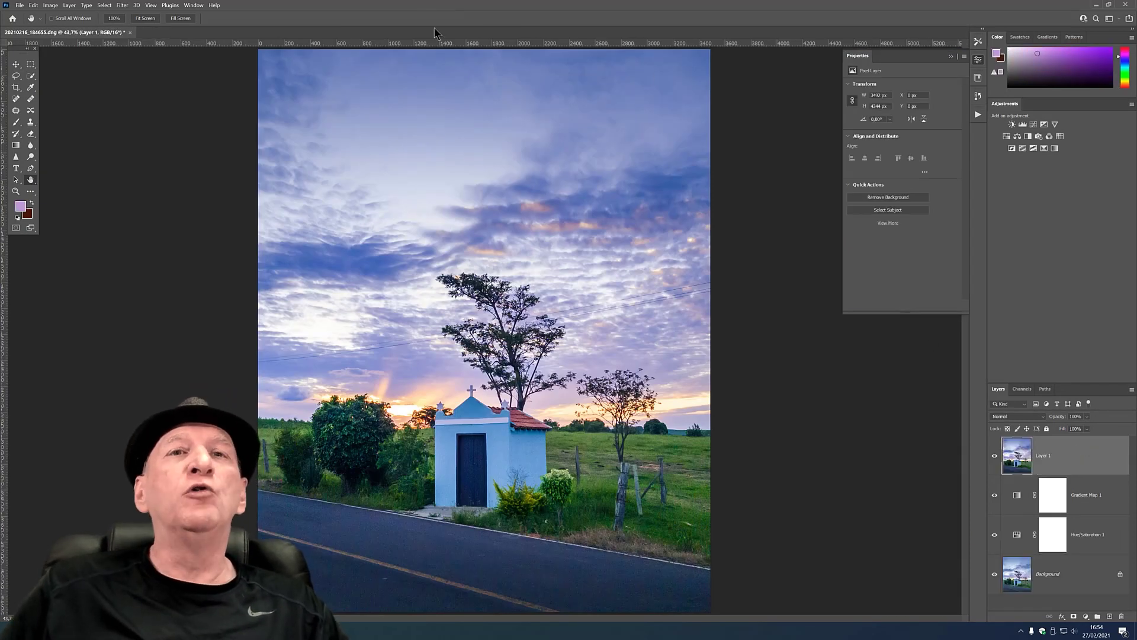
Sharpen the merged layer with Topaz Sharpen AI in Stabilize mode, Sharpness 58 and Noise Suppression 41, checking the before/after preview.
left_click(122, 6)
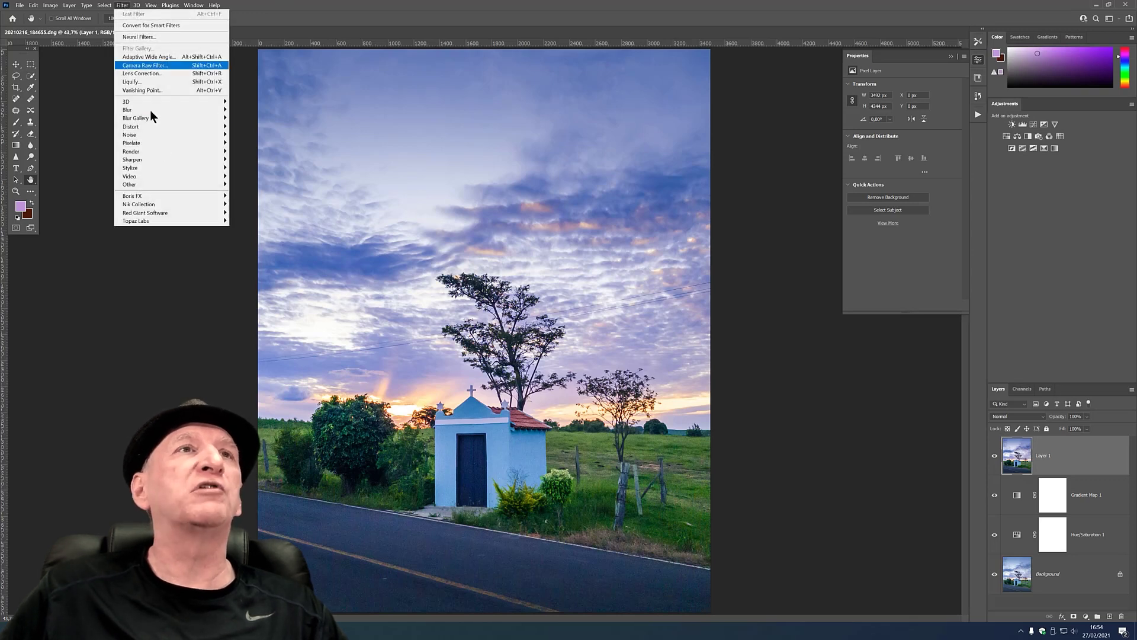
mouse_move(157, 220)
left_click(261, 236)
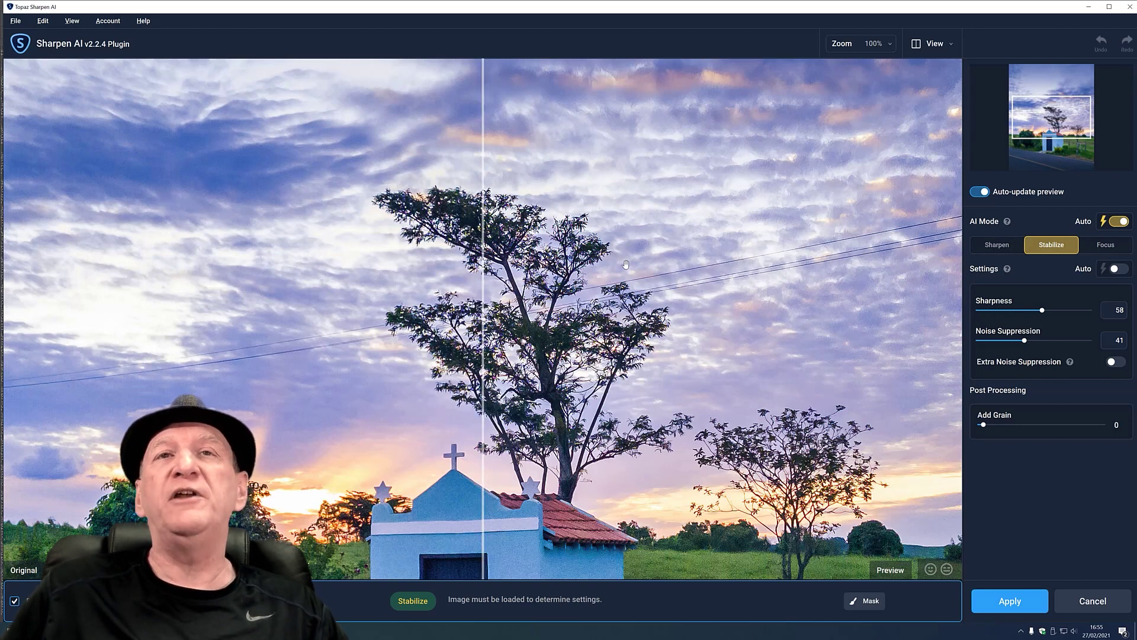
left_click_drag(484, 249, 317, 237)
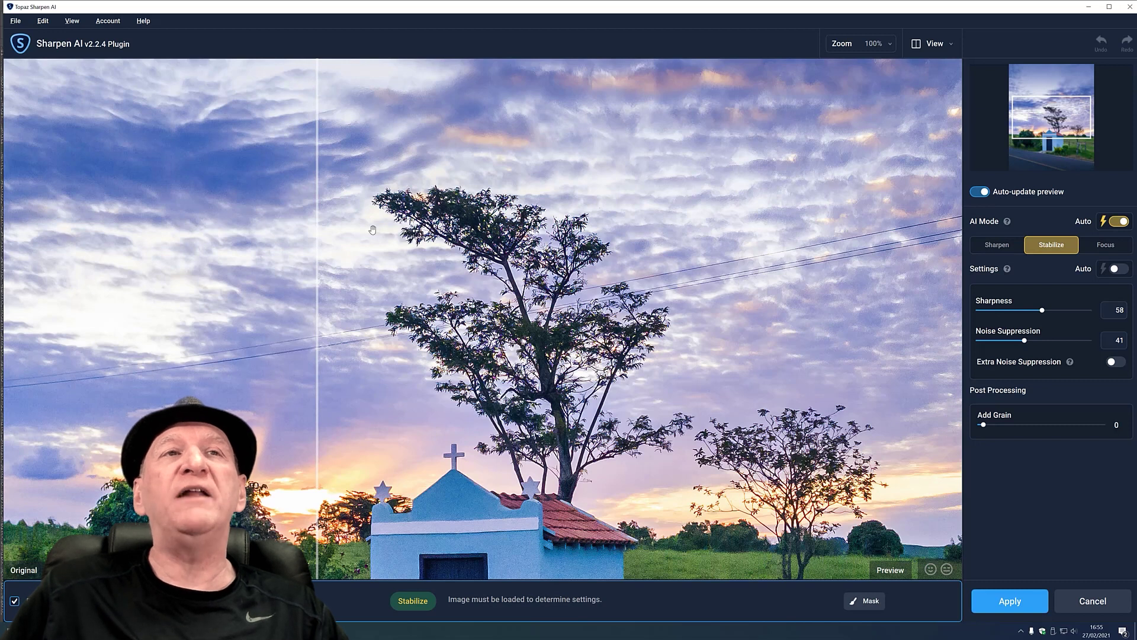
left_click_drag(317, 210, 366, 216)
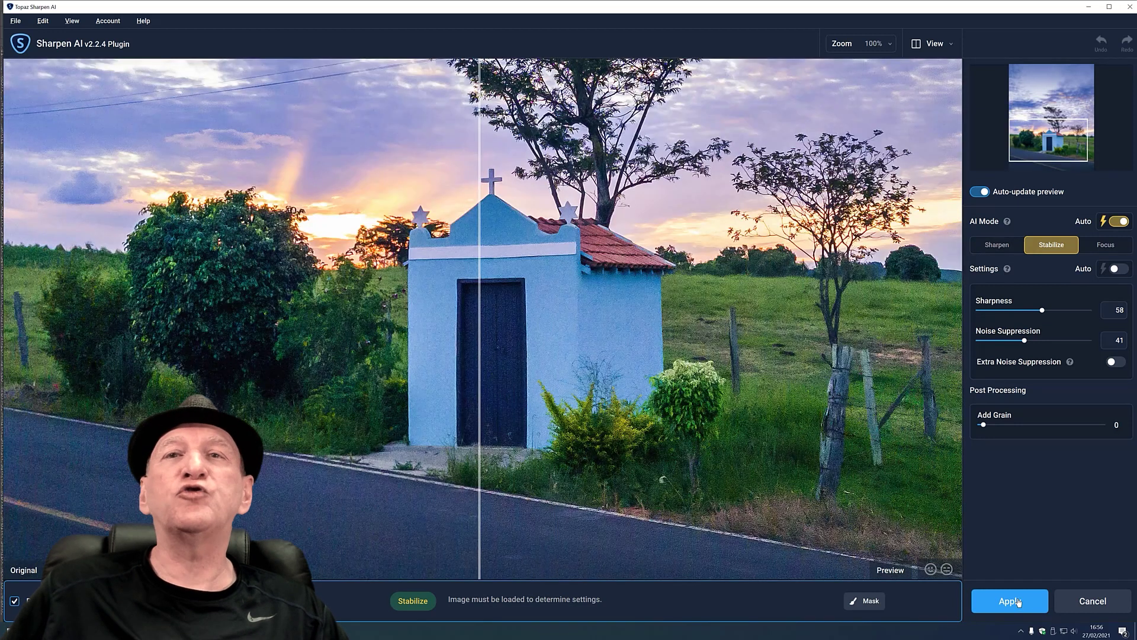
left_click(1010, 601)
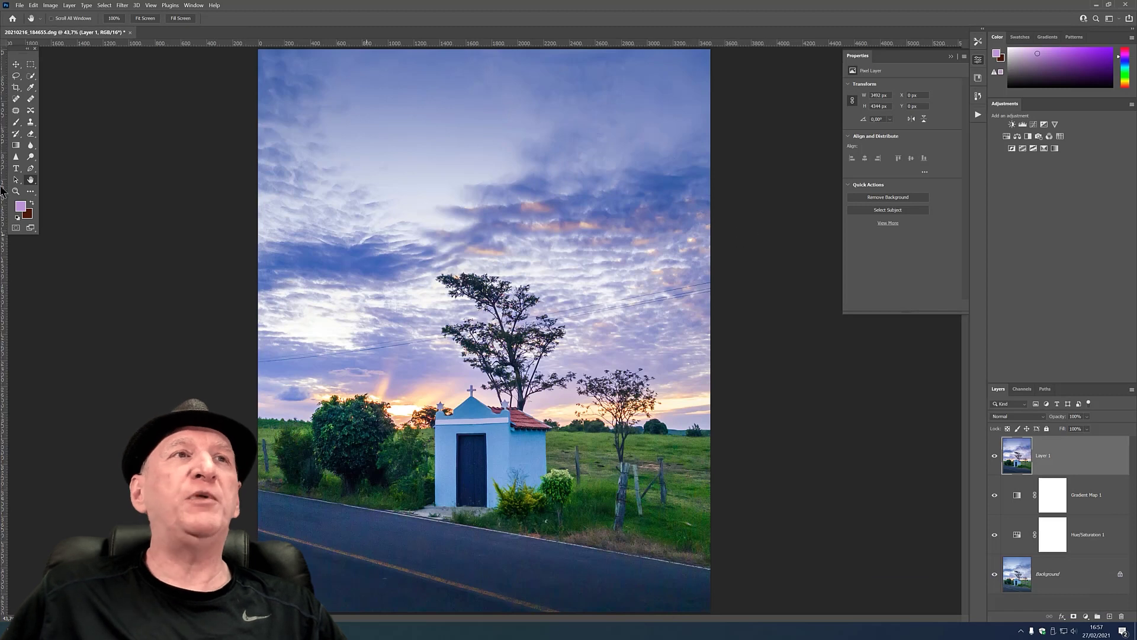
Compare the chapel photo at 100% with the sharpened layer hidden and shown, and return to the full-image view.
left_click(16, 191)
left_click(465, 385)
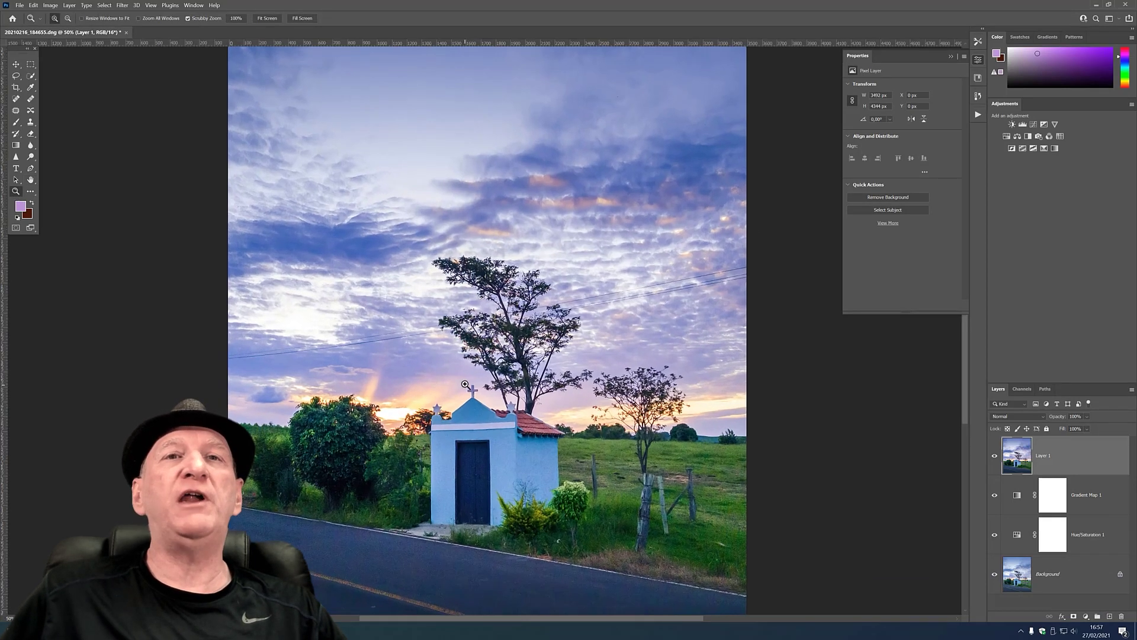
left_click(465, 385)
left_click(471, 369)
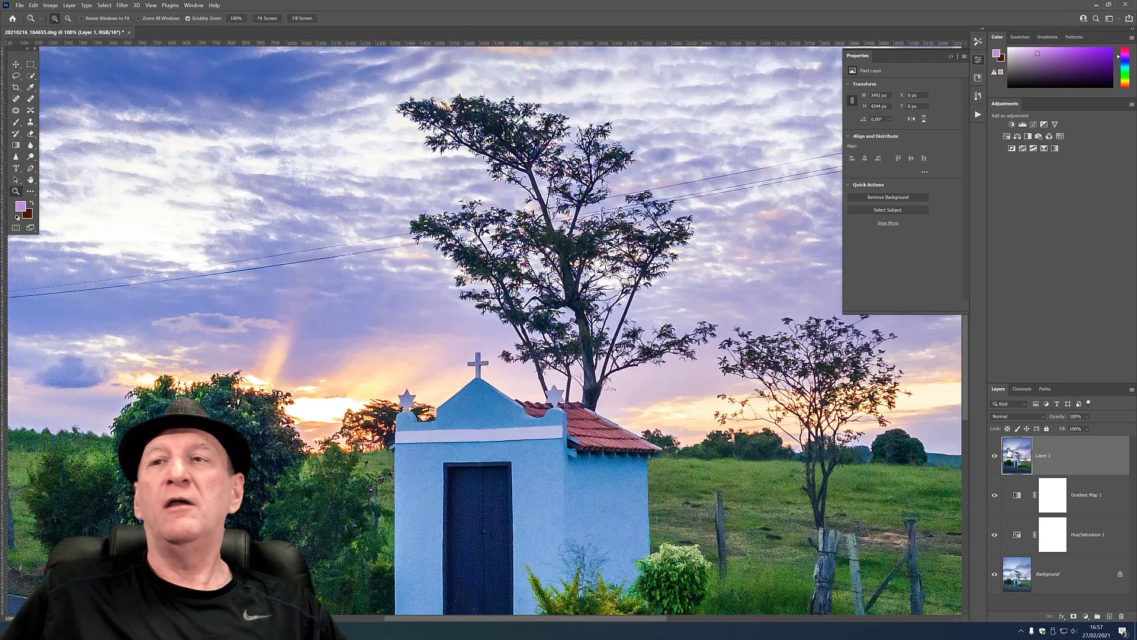
left_click(996, 456)
left_click(995, 456)
left_click(995, 457)
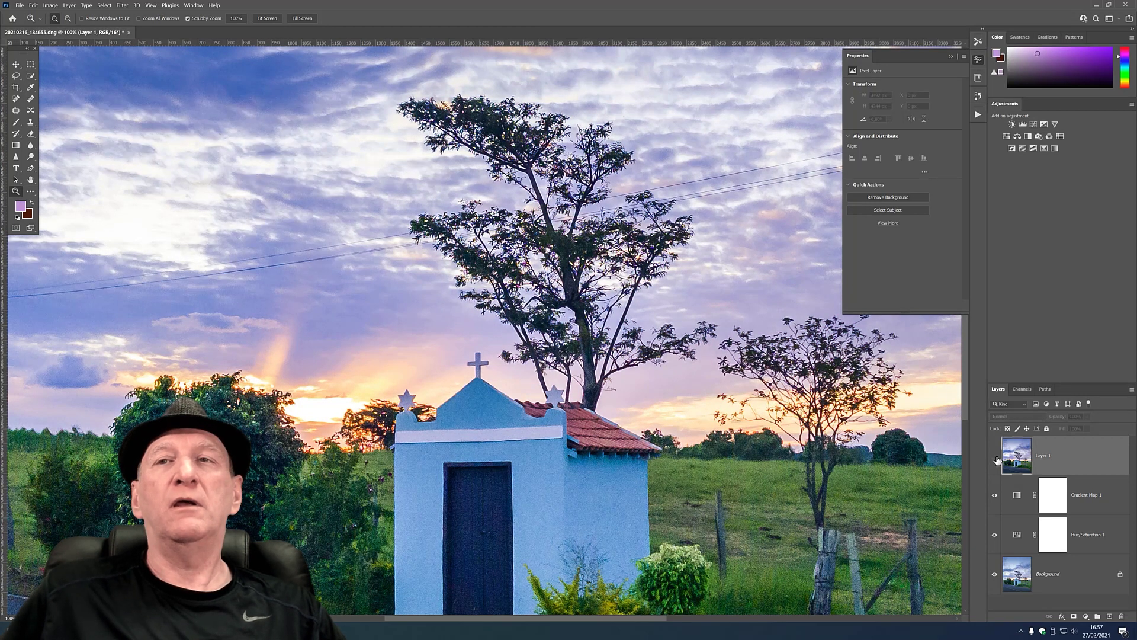
left_click(996, 457)
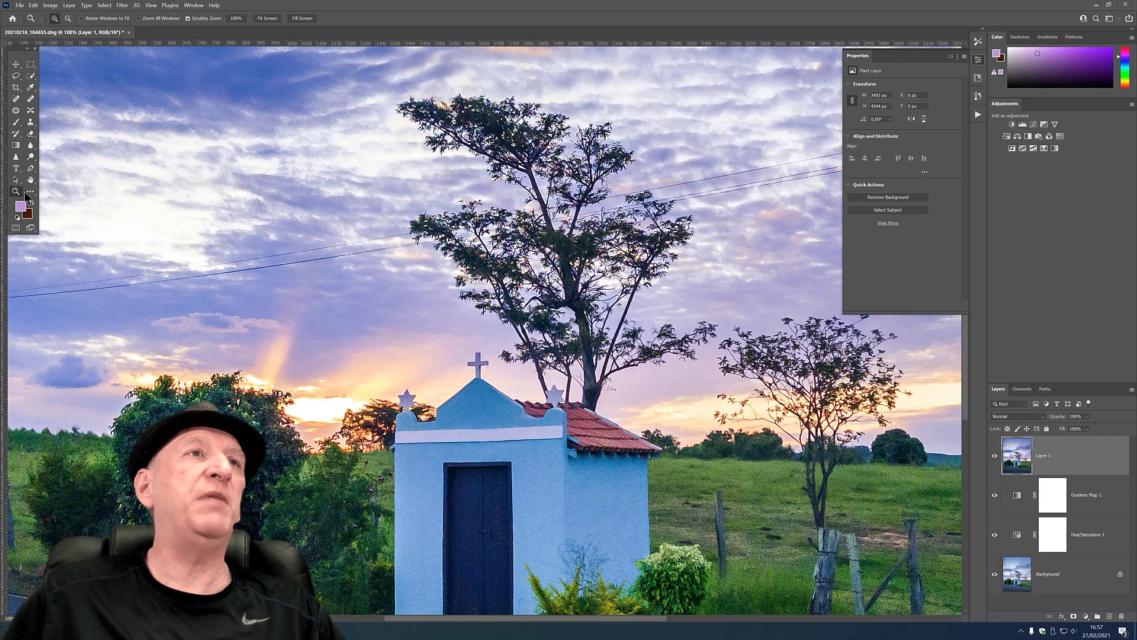
double_click(31, 181)
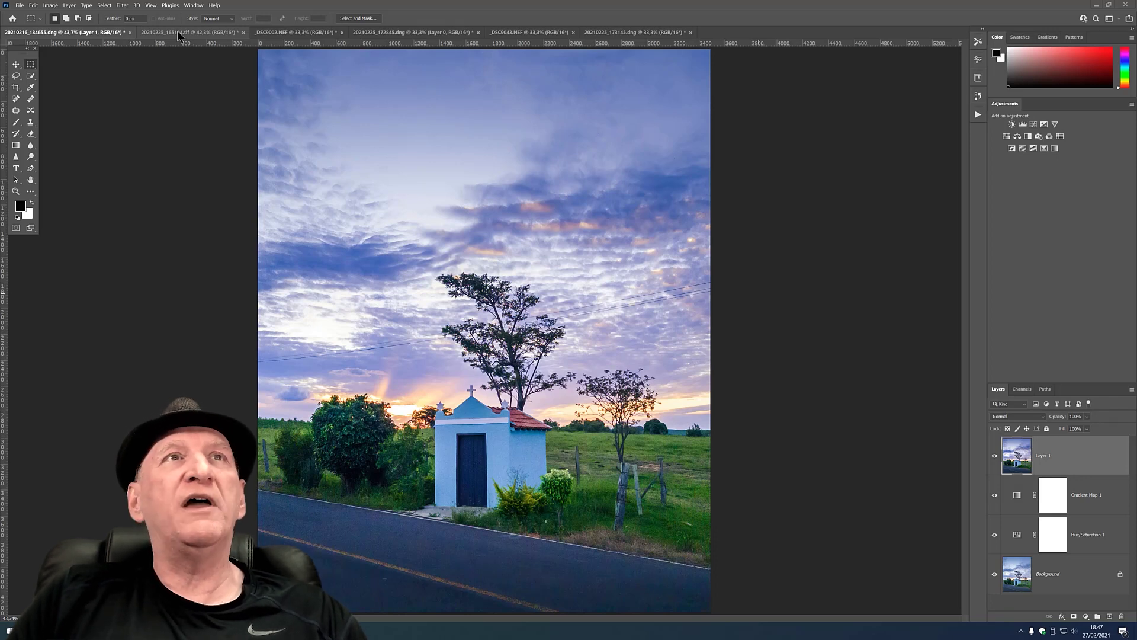
Compare the river waterfall photos 20210225_165104.tif and _DSC9002.NEF, each viewed at 50%.
left_click(176, 30)
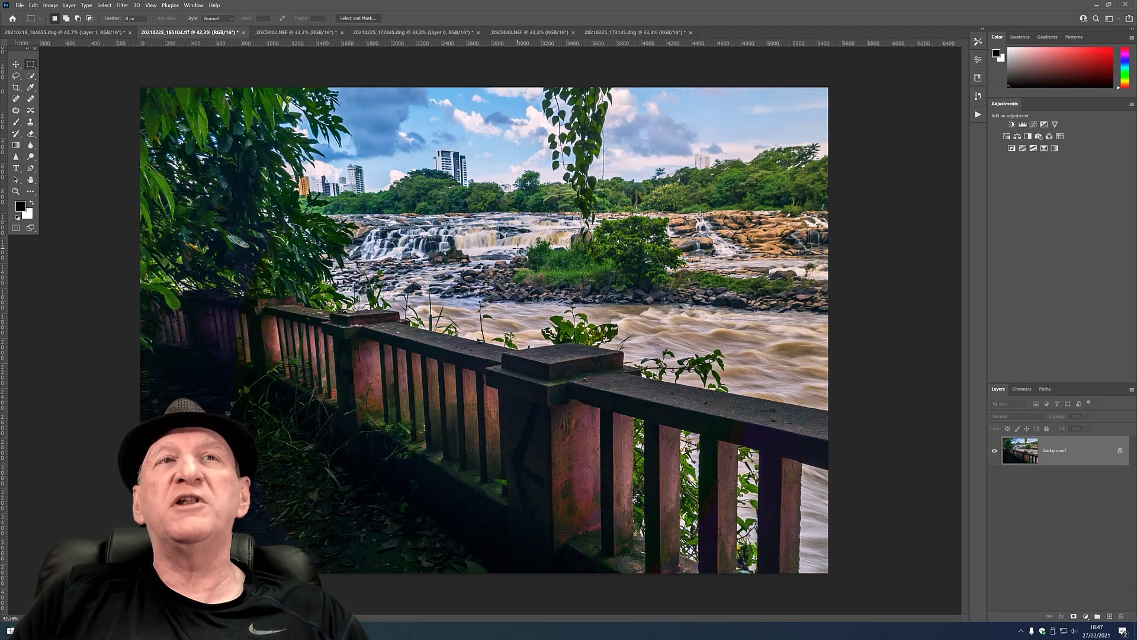
left_click(299, 33)
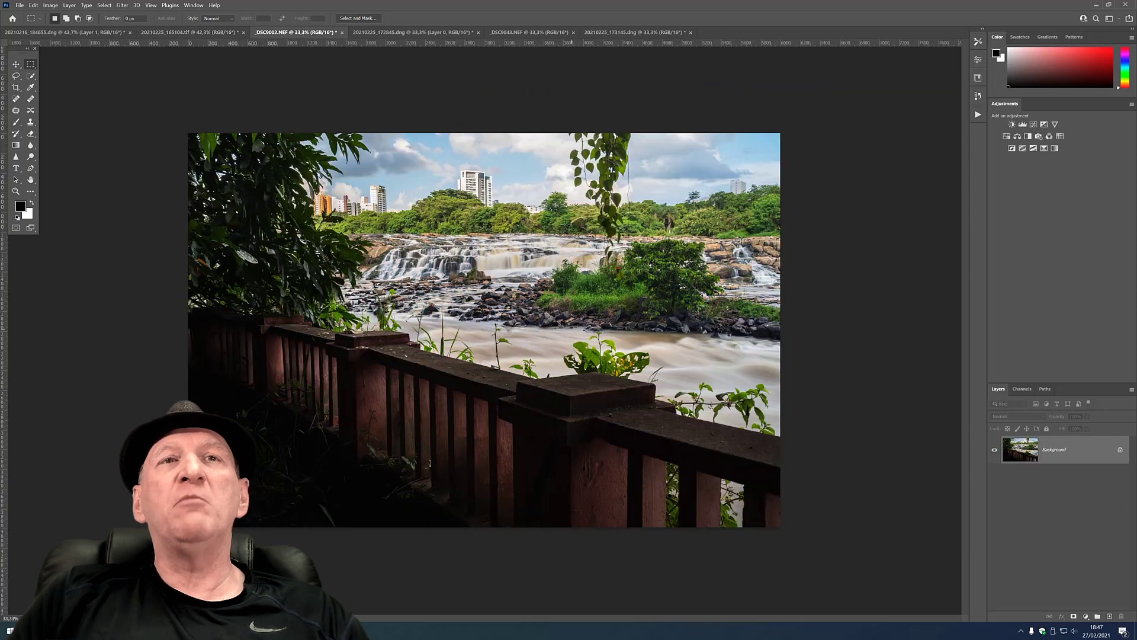
left_click(16, 190)
left_click(511, 278)
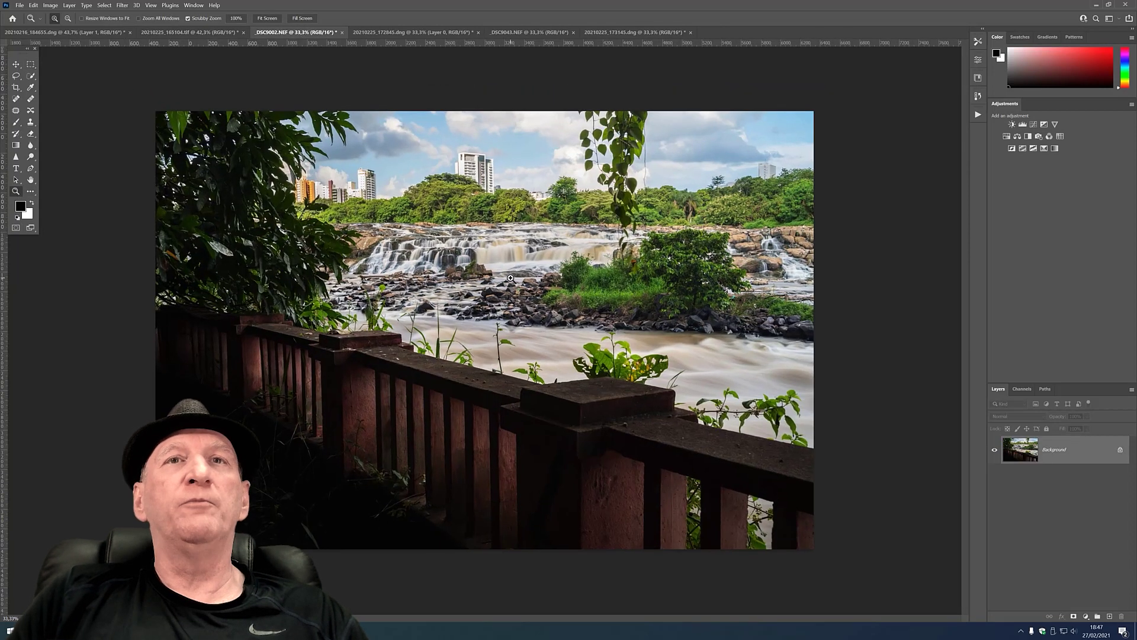
left_click(202, 33)
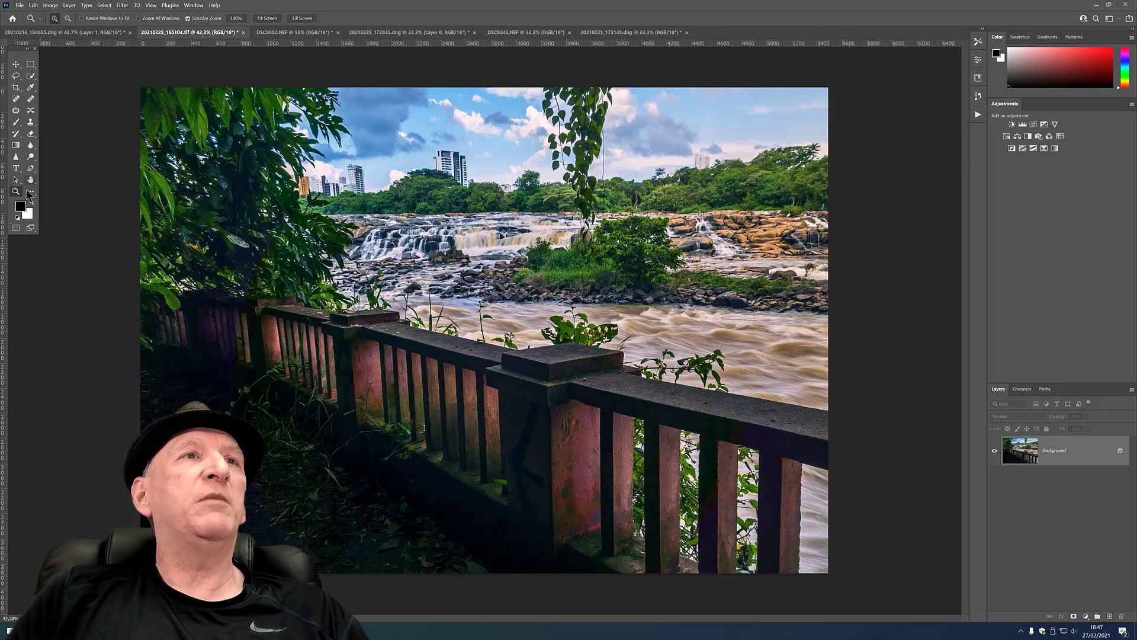
left_click(297, 208)
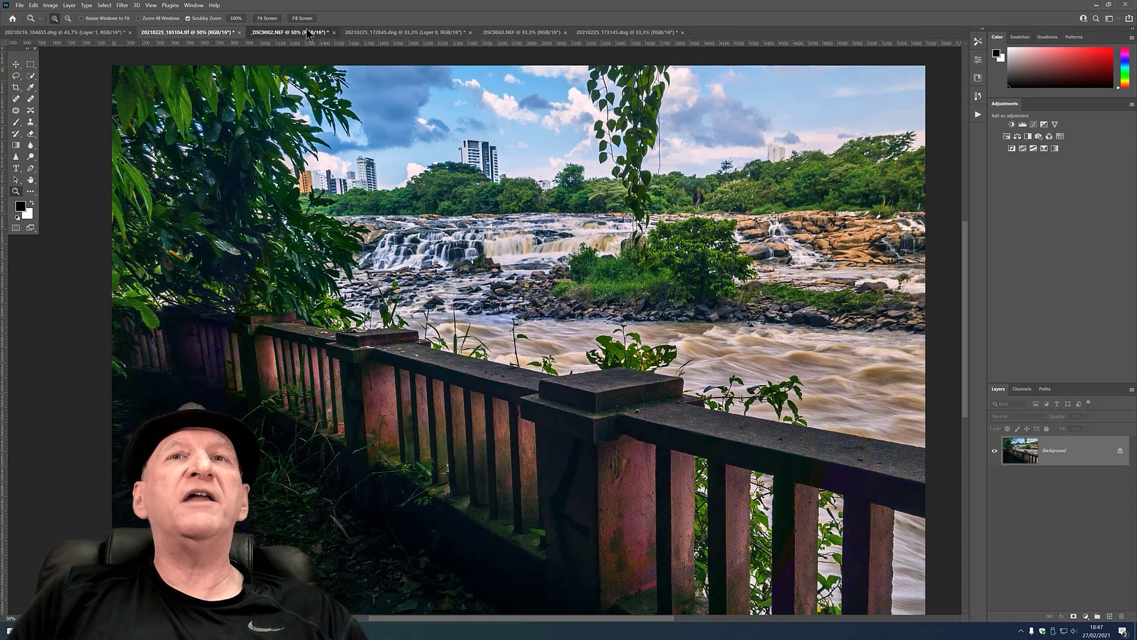
left_click(310, 32)
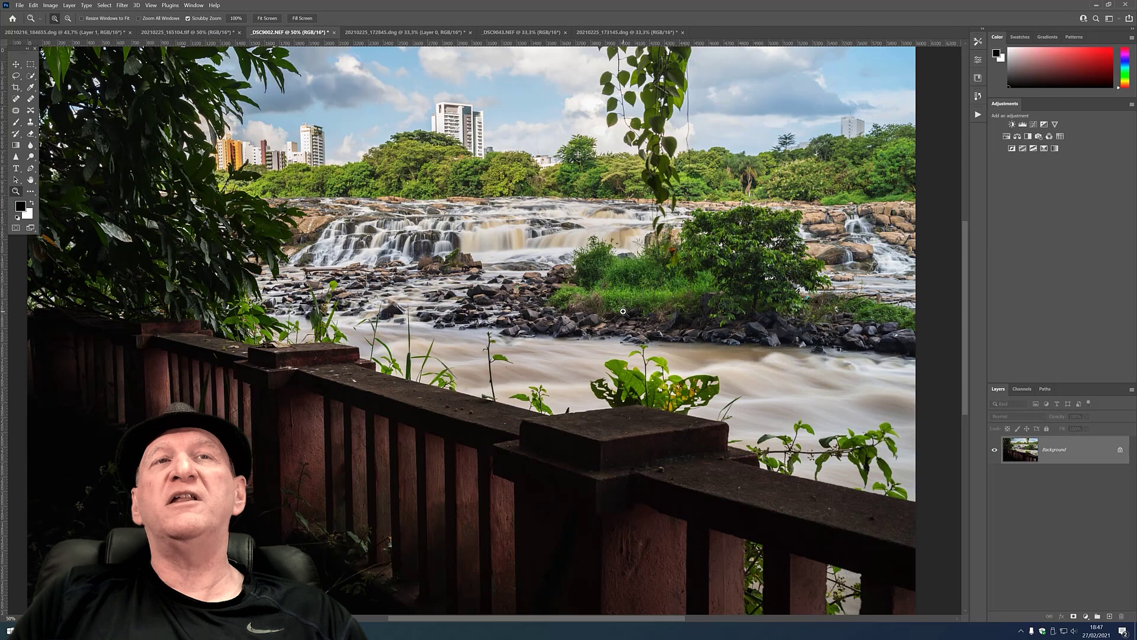
left_click(174, 32)
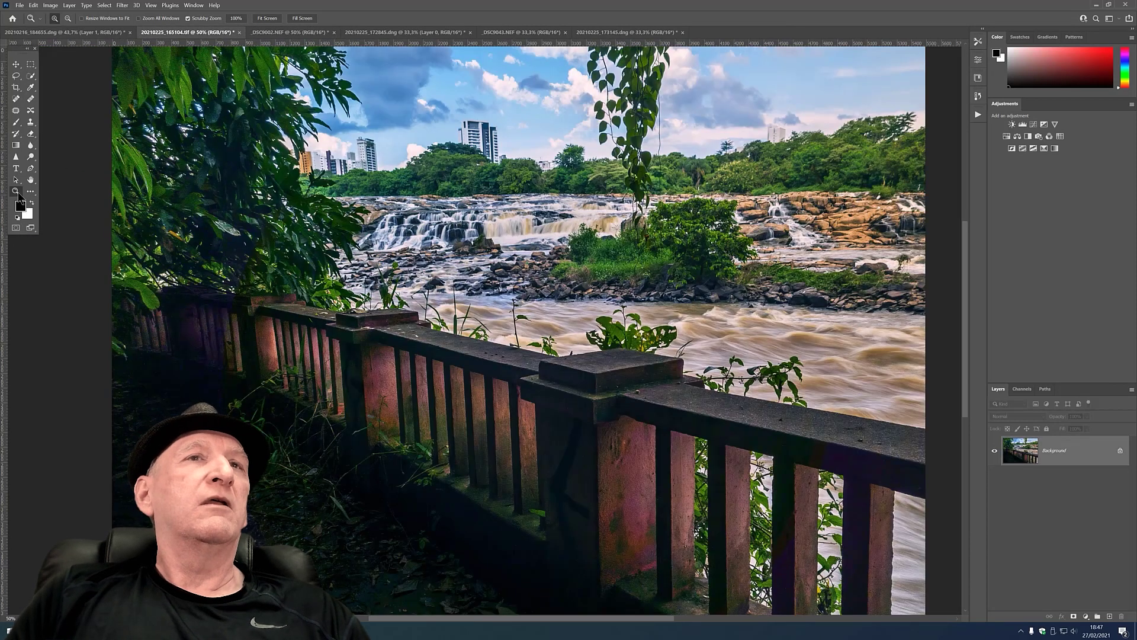
Examine the waterfall, rocks and trees at 100% in both river photos to compare their fine detail.
left_click(490, 291)
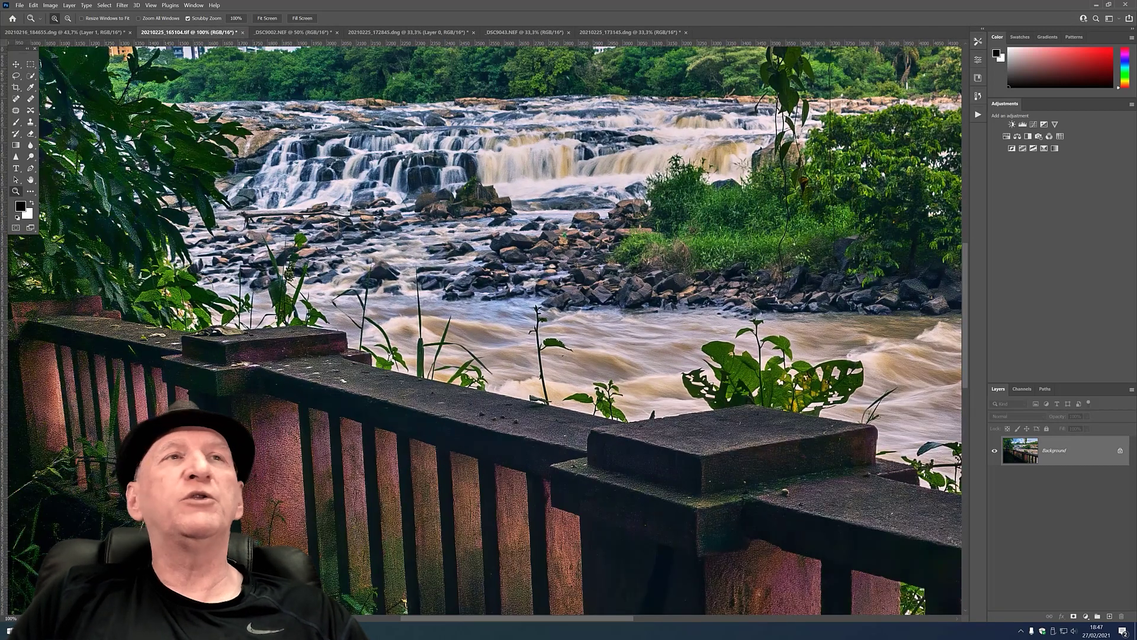
left_click(16, 65)
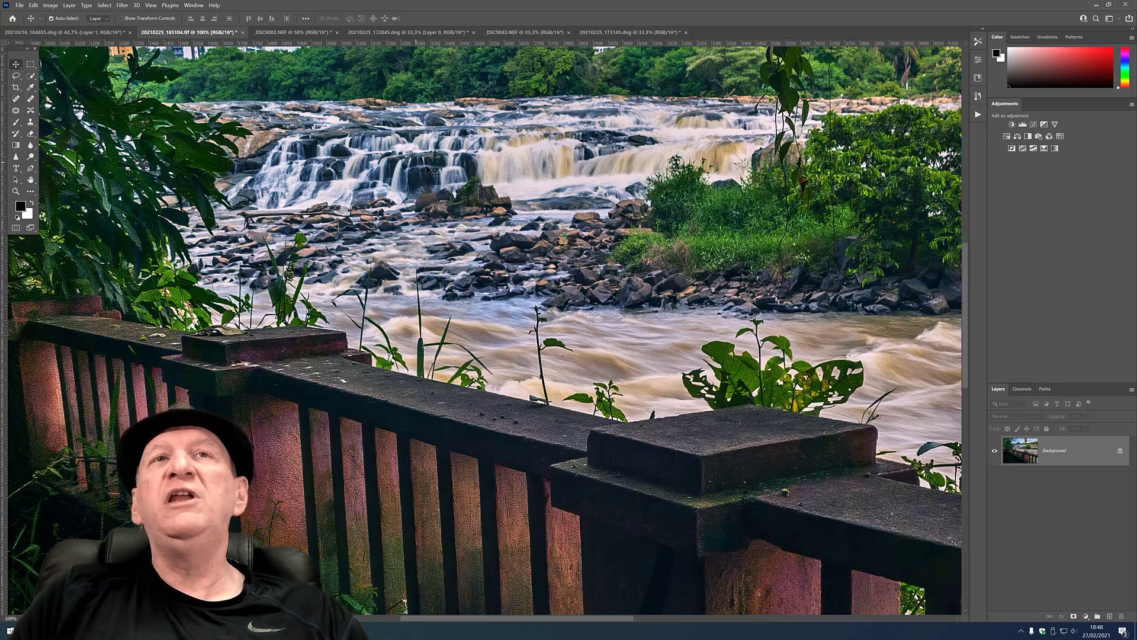
scroll(965, 268, "up", 3)
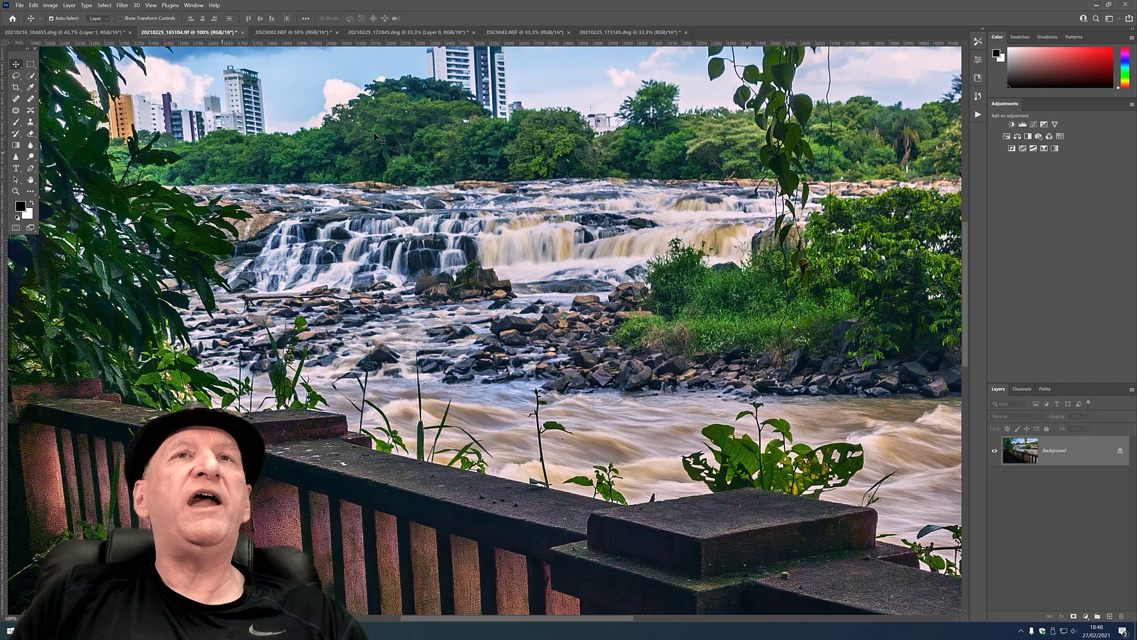
left_click(289, 30)
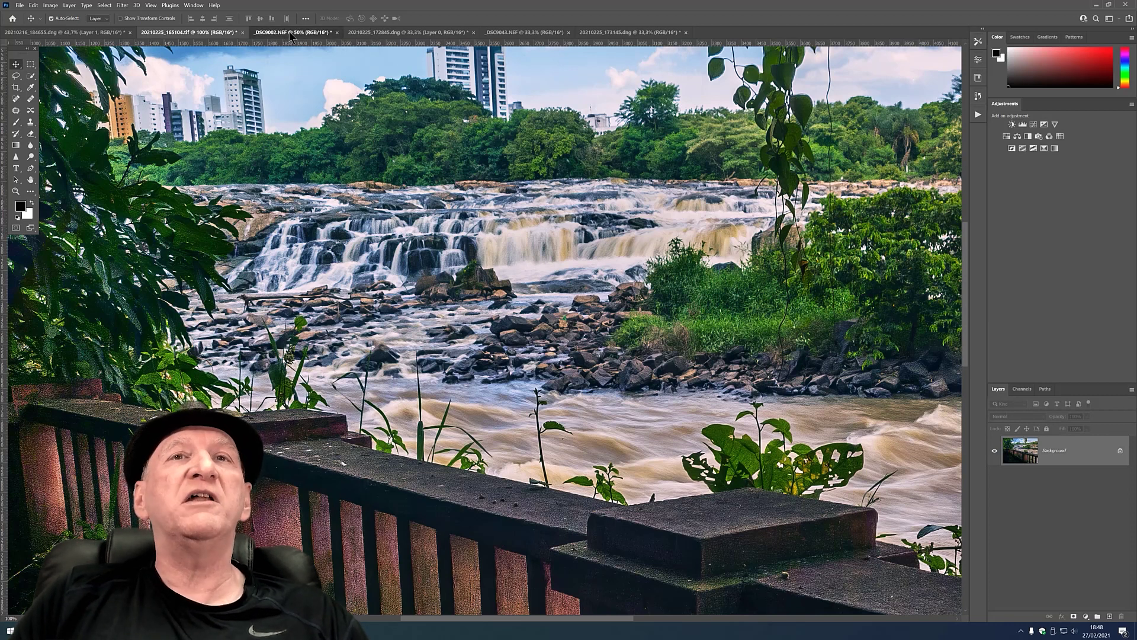
left_click(15, 192)
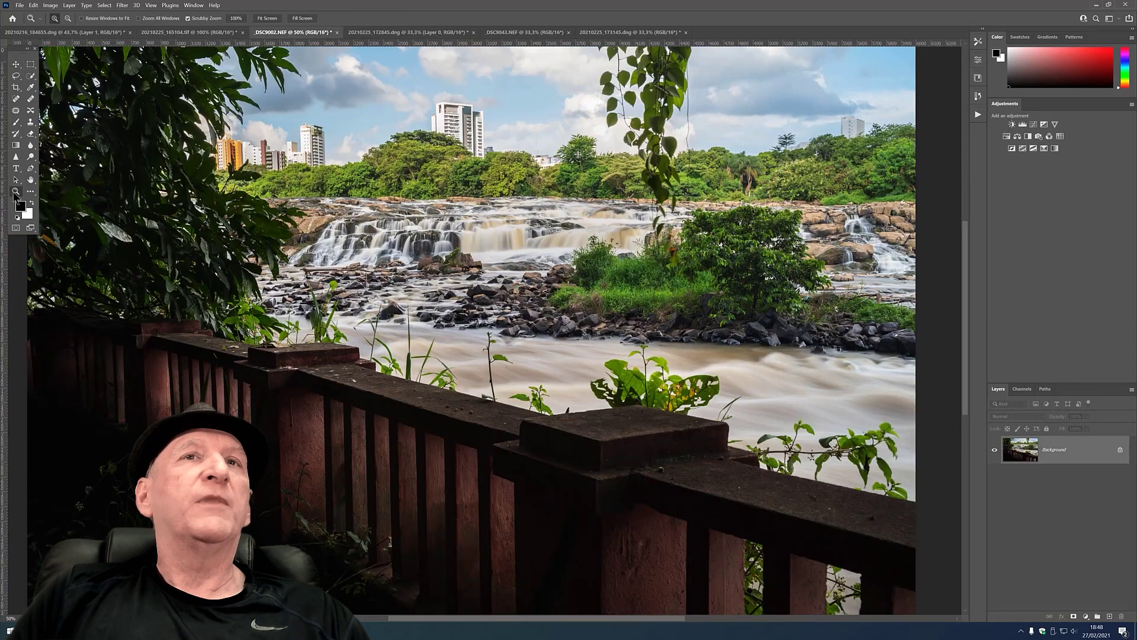
left_click(419, 225)
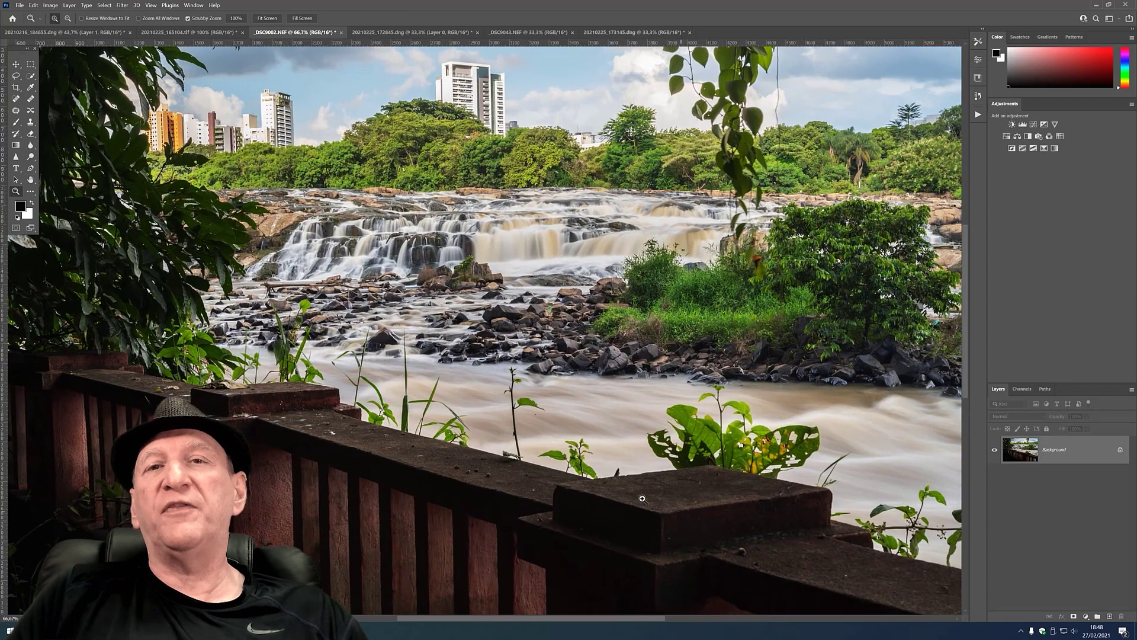
left_click(420, 227)
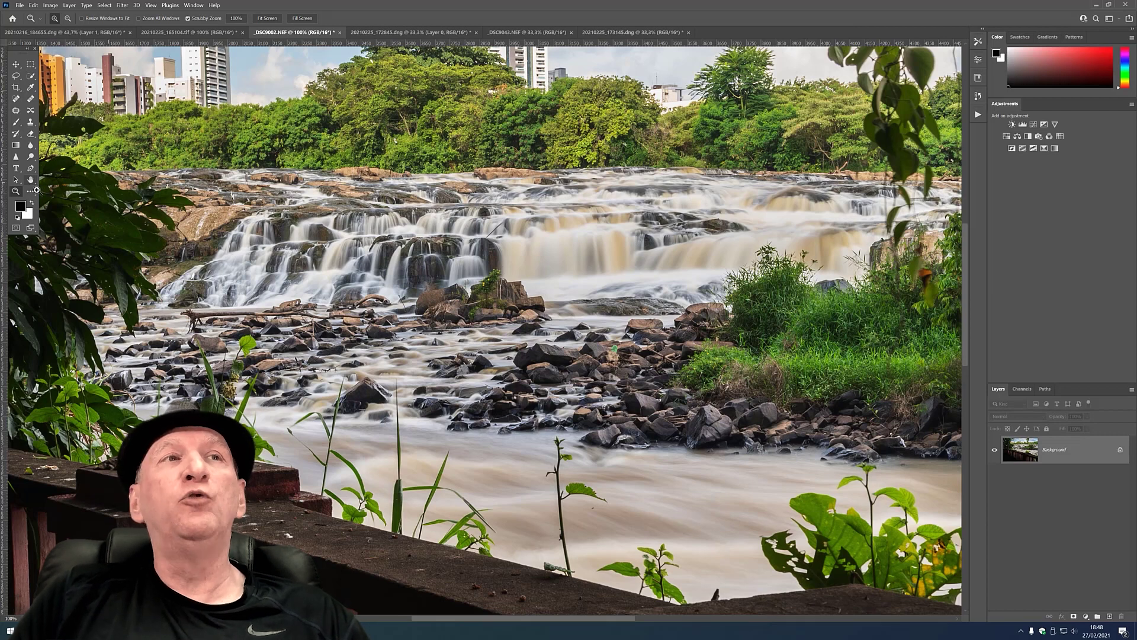
left_click(193, 33)
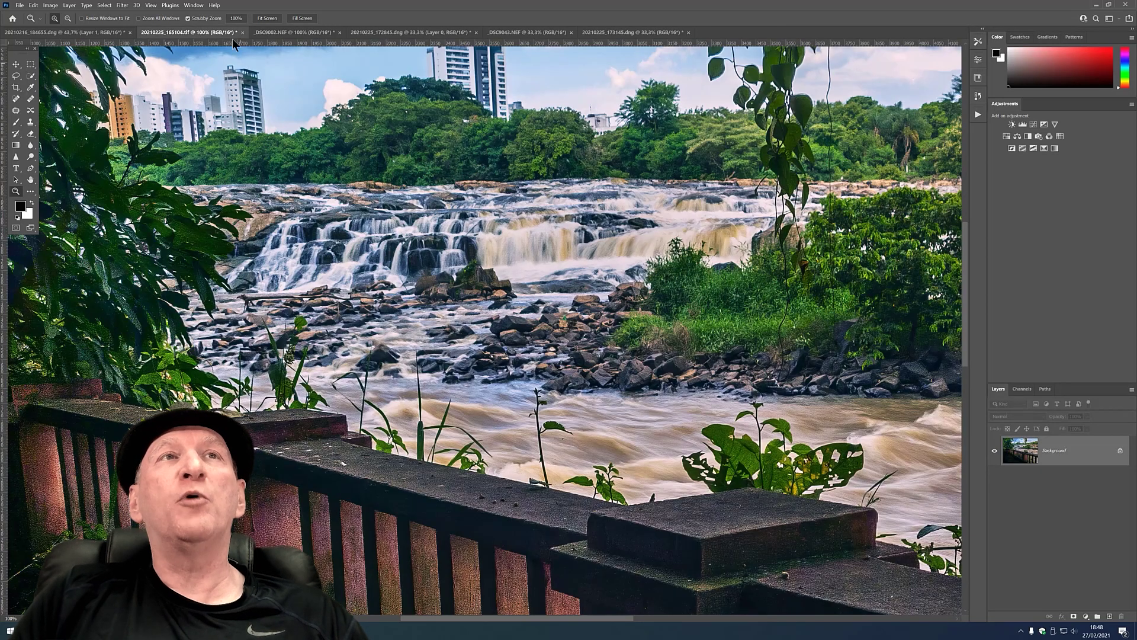
left_click(269, 33)
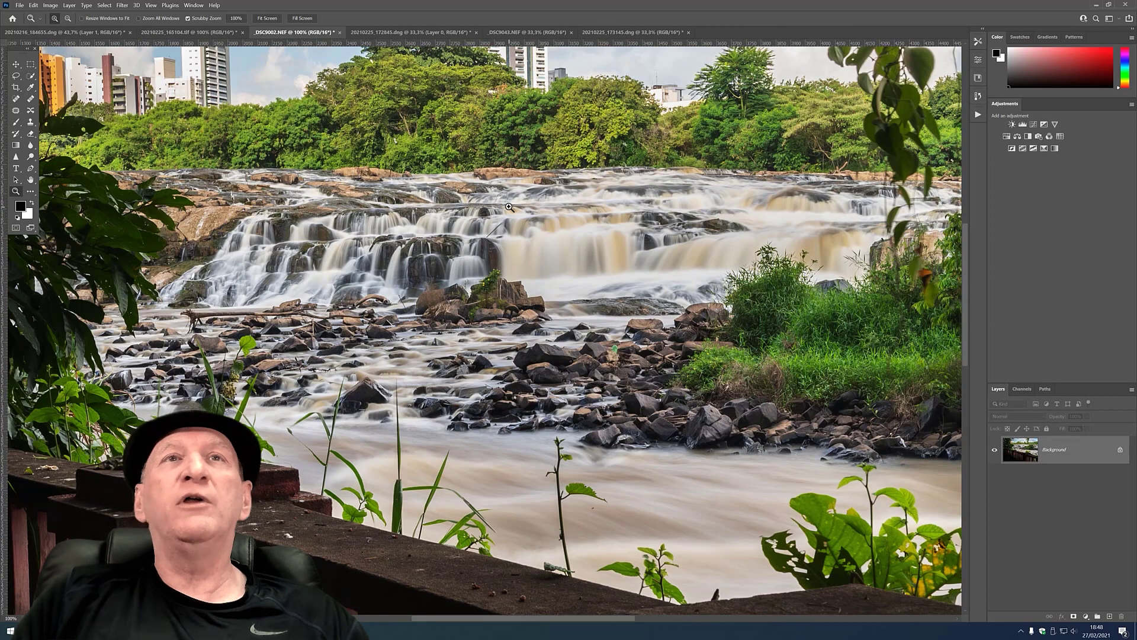
left_click(31, 179)
left_click_drag(561, 117, 550, 212)
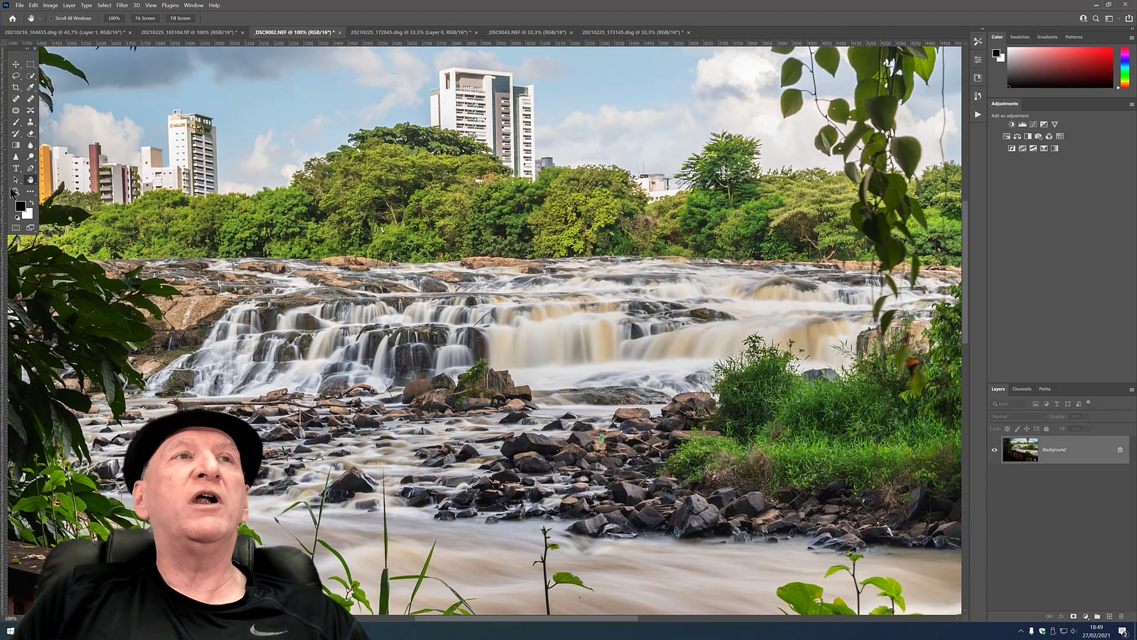
Fit both river photos to the window and compare their overall colour, shadows and water rendering.
double_click(30, 181)
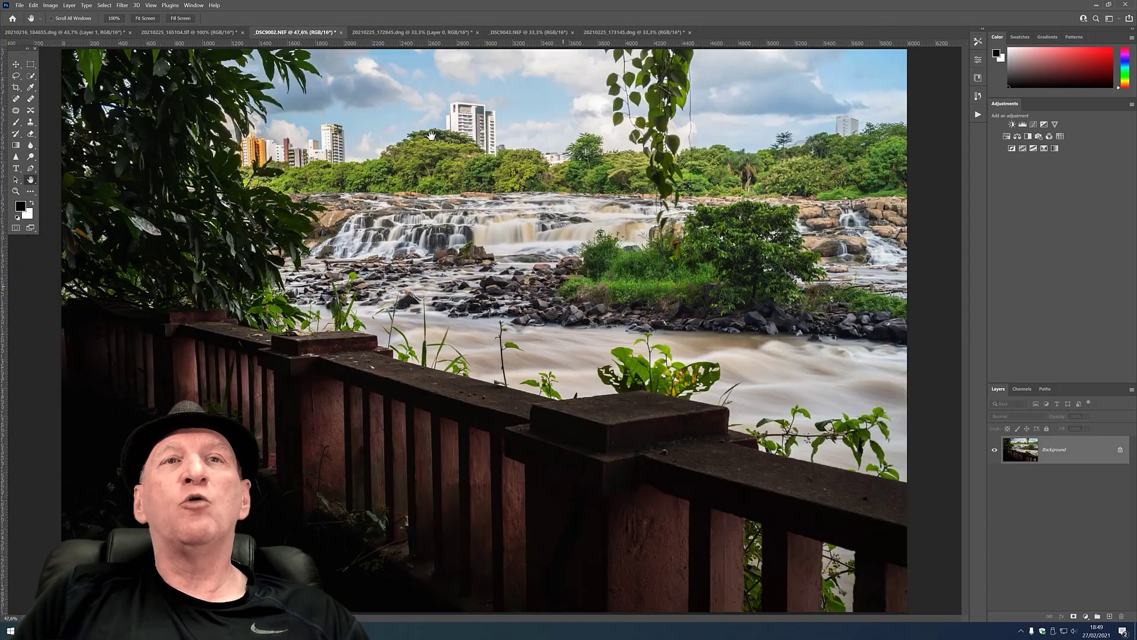
left_click(201, 32)
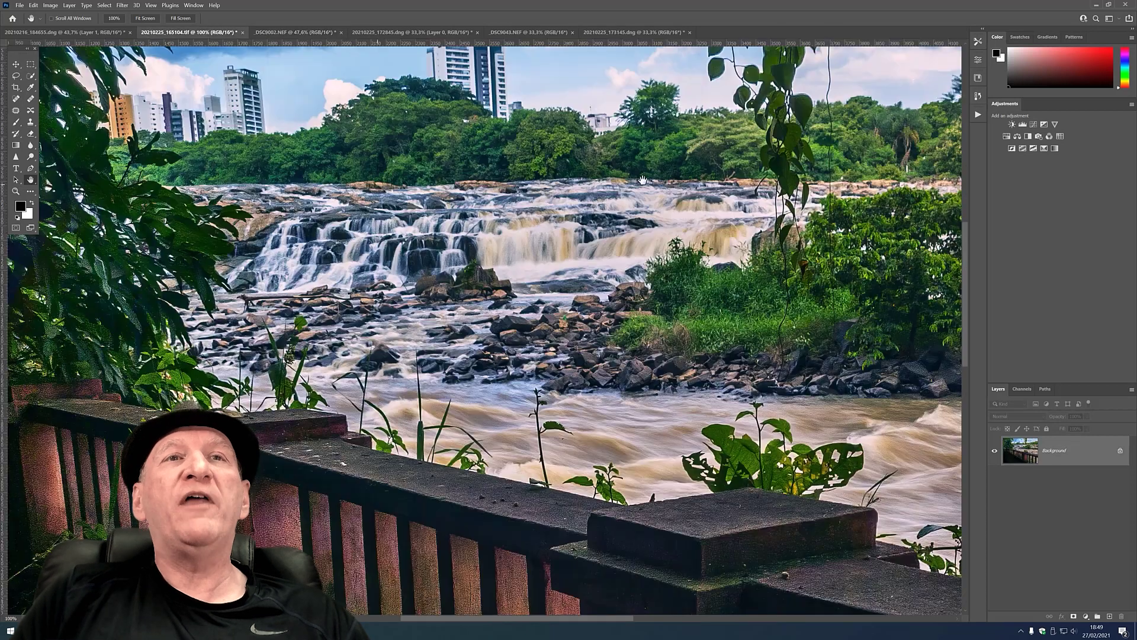
double_click(31, 181)
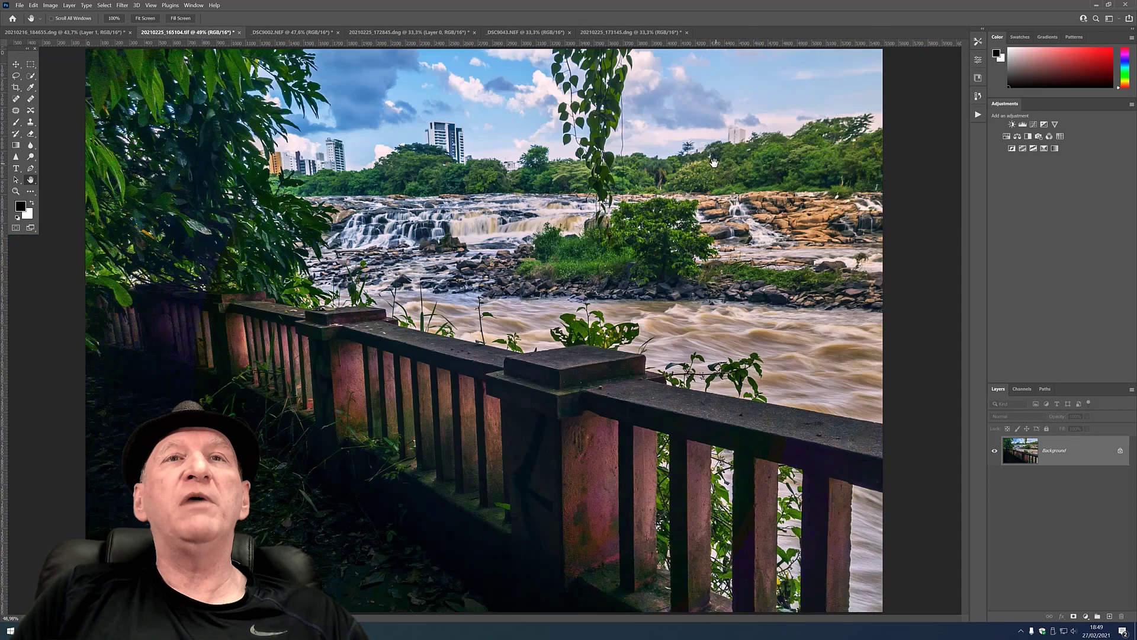
left_click(270, 32)
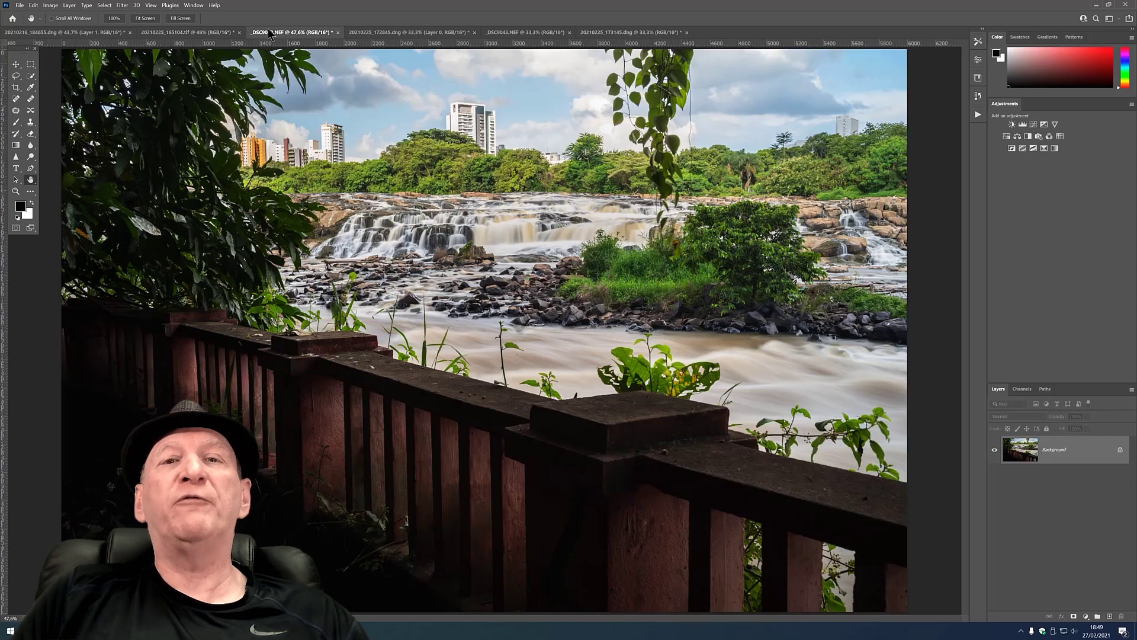
left_click(206, 33)
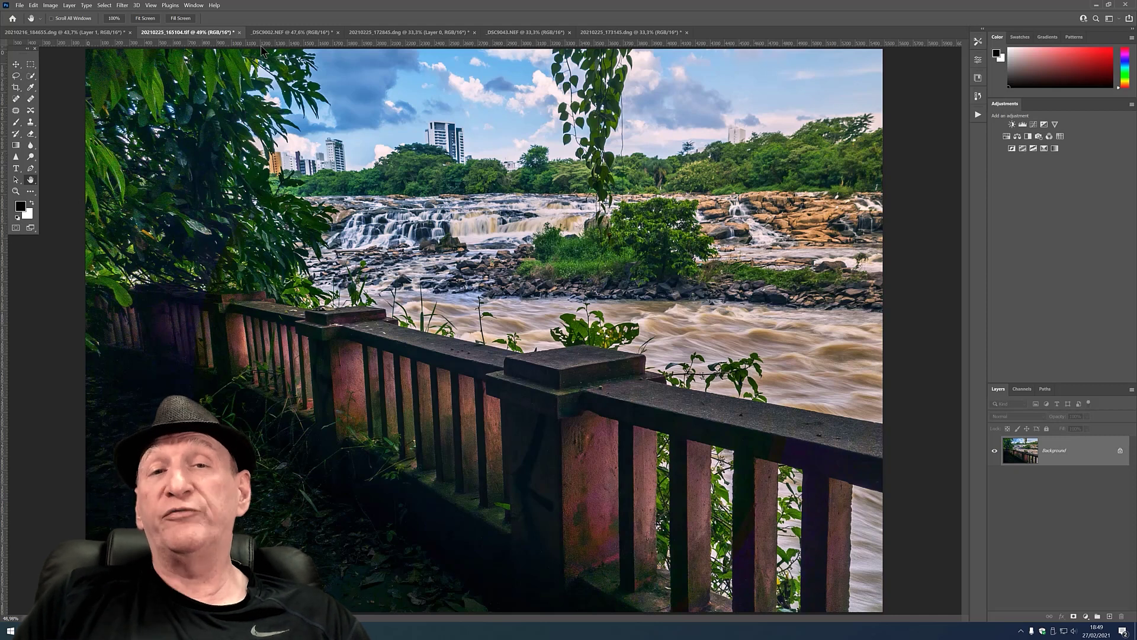
Examine the rocks, foliage, waterfall and far treeline of 20210225_172845.dng at 100%, and return to the full-image view.
left_click(394, 31)
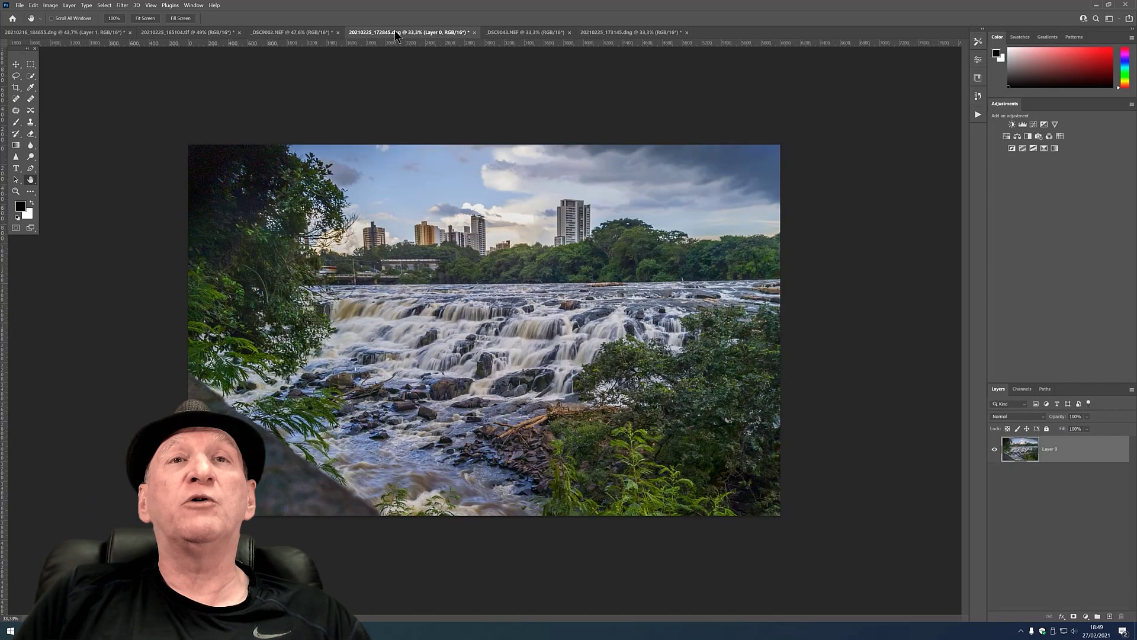
double_click(31, 181)
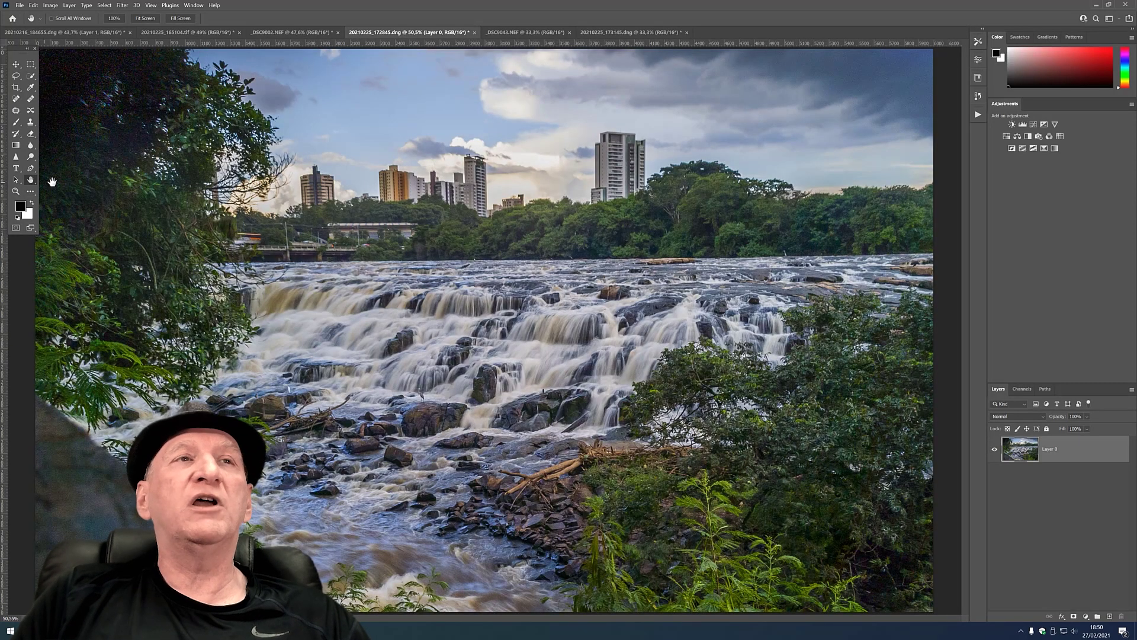
left_click(16, 192)
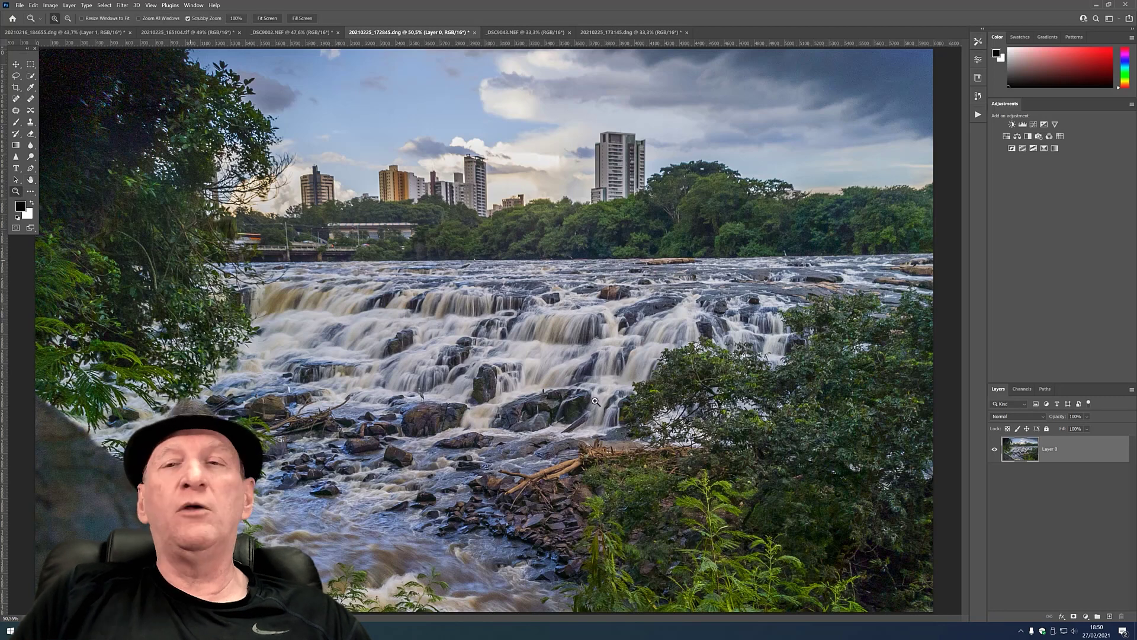
left_click(696, 494)
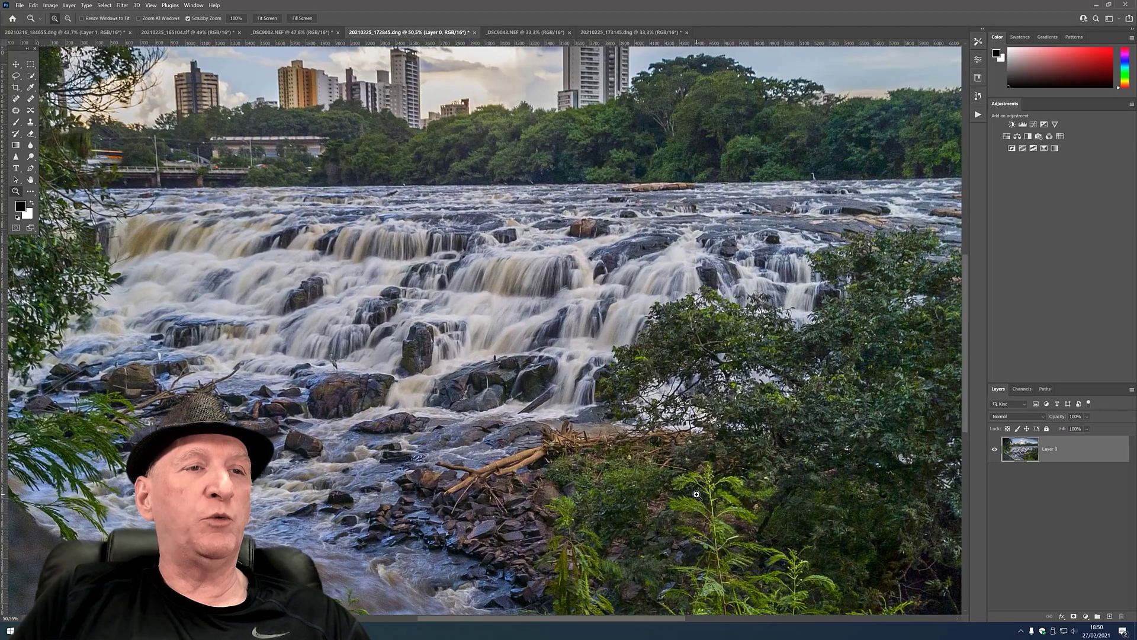
left_click(696, 493)
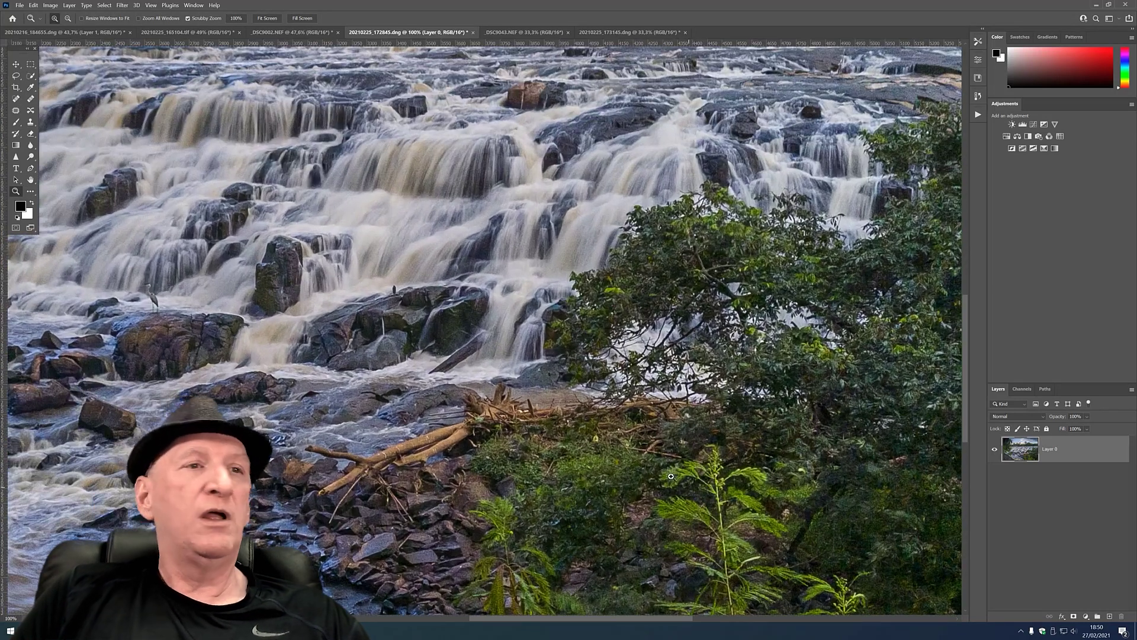
left_click(31, 180)
scroll(616, 320, "down", 5)
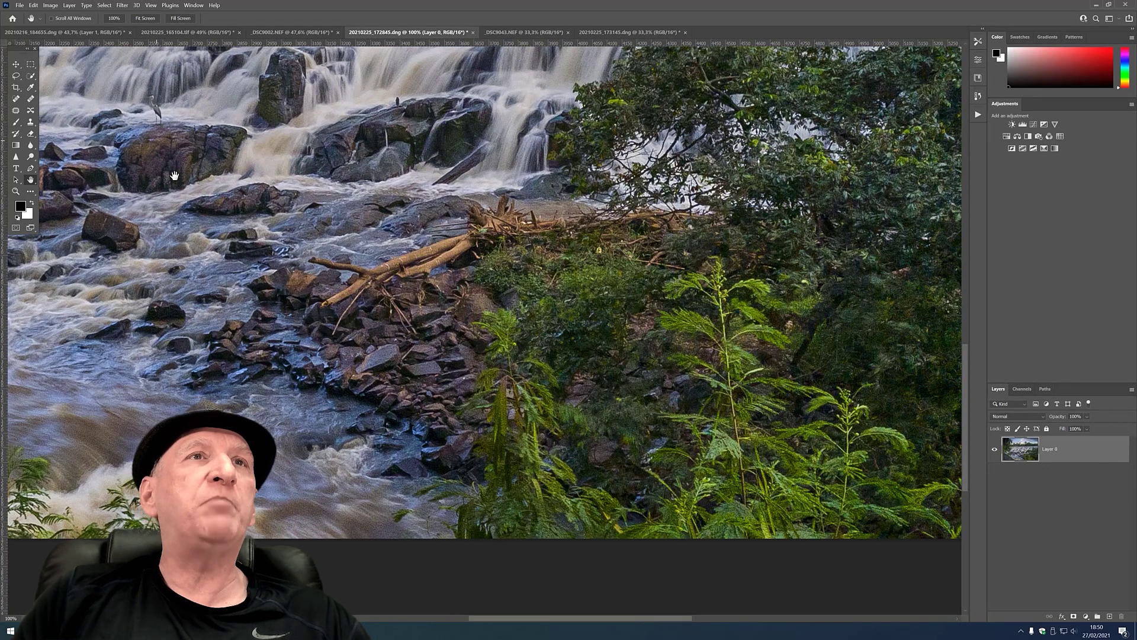
left_click_drag(283, 199, 373, 318)
left_click_drag(369, 228, 376, 272)
left_click_drag(409, 154, 405, 230)
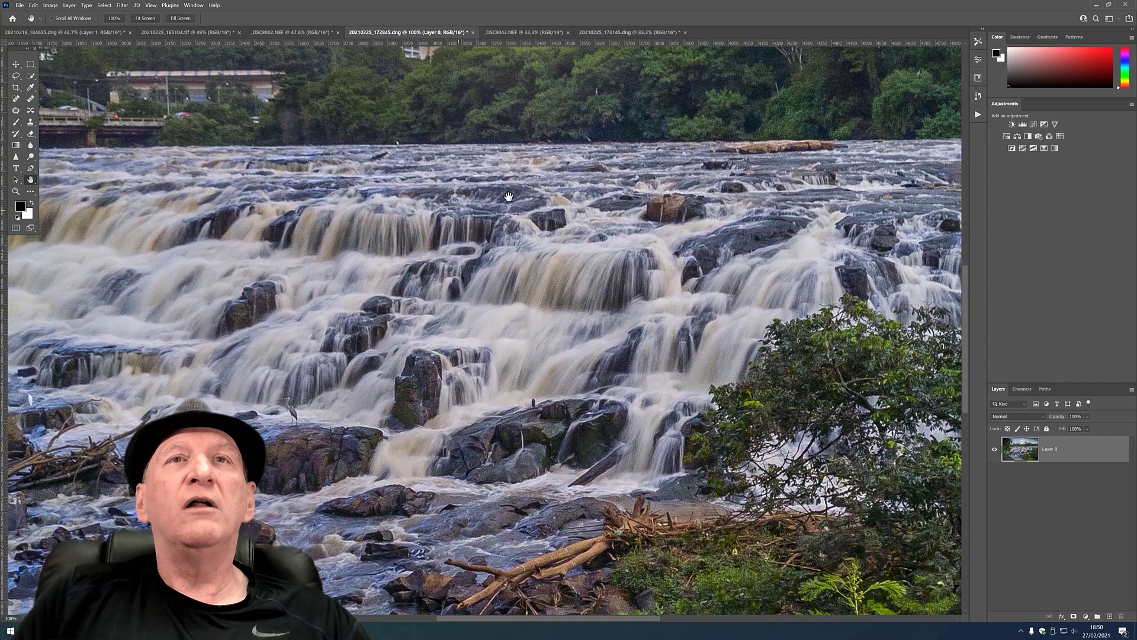
left_click_drag(368, 82, 354, 124)
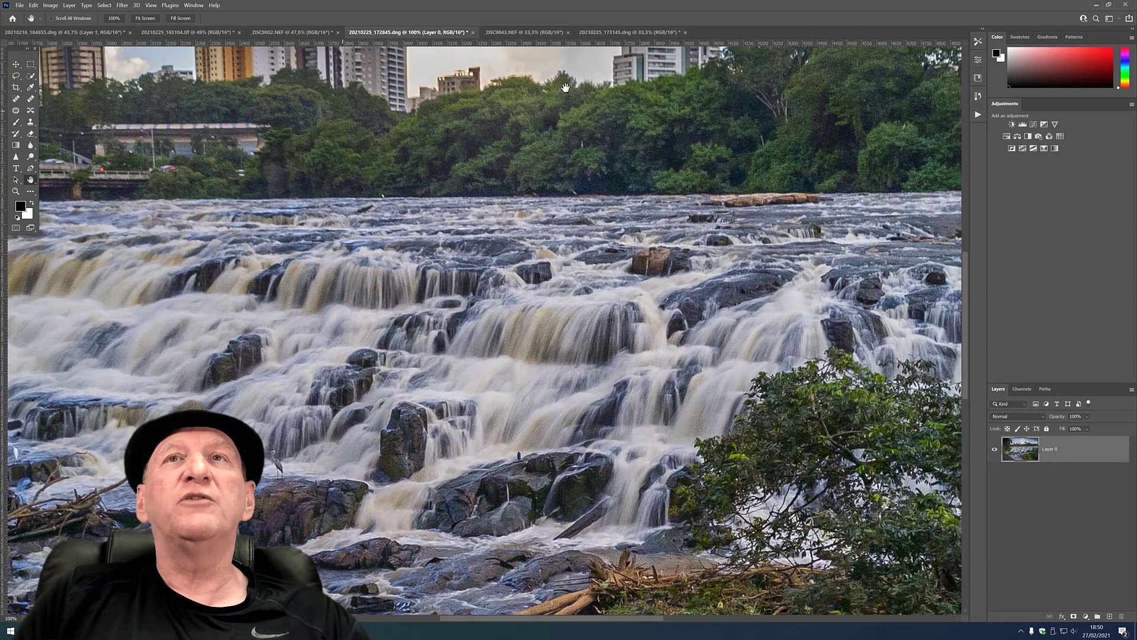
left_click_drag(439, 128, 432, 181)
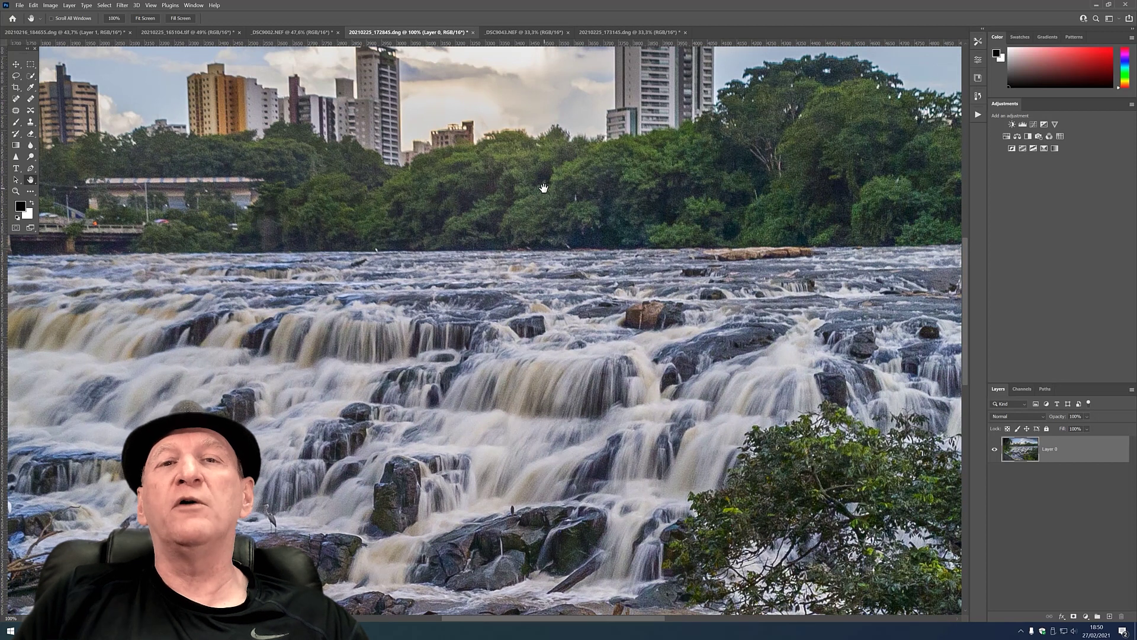
double_click(30, 179)
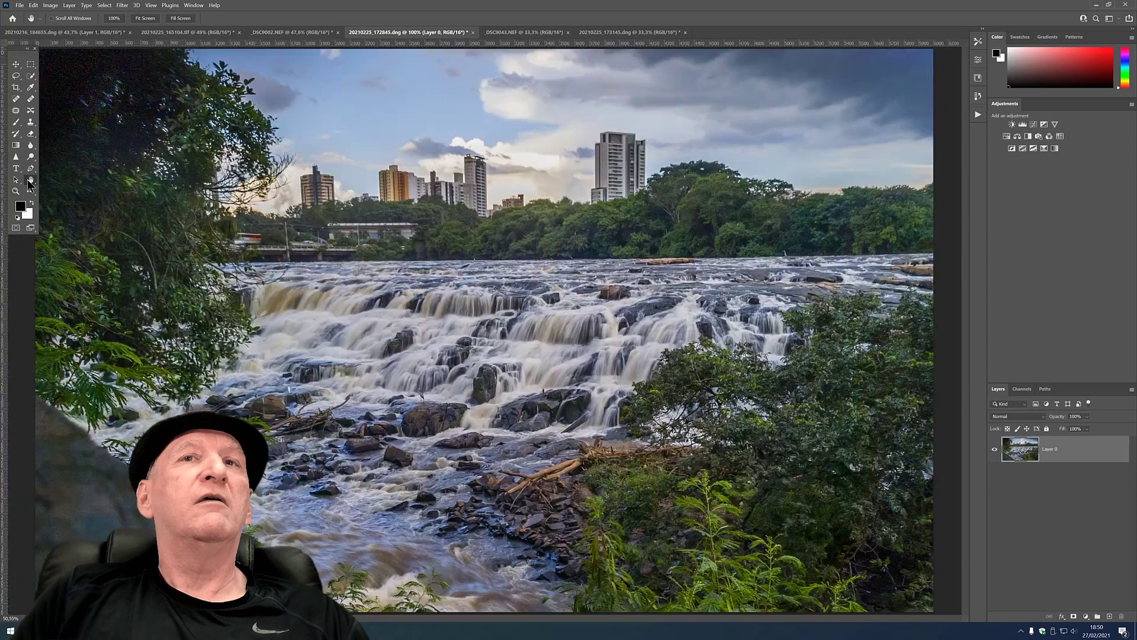
View _DSC9043.NEF in full and examine its waterfall, rocks, trees and buildings at 100% for comparison with the phone version.
left_click(507, 33)
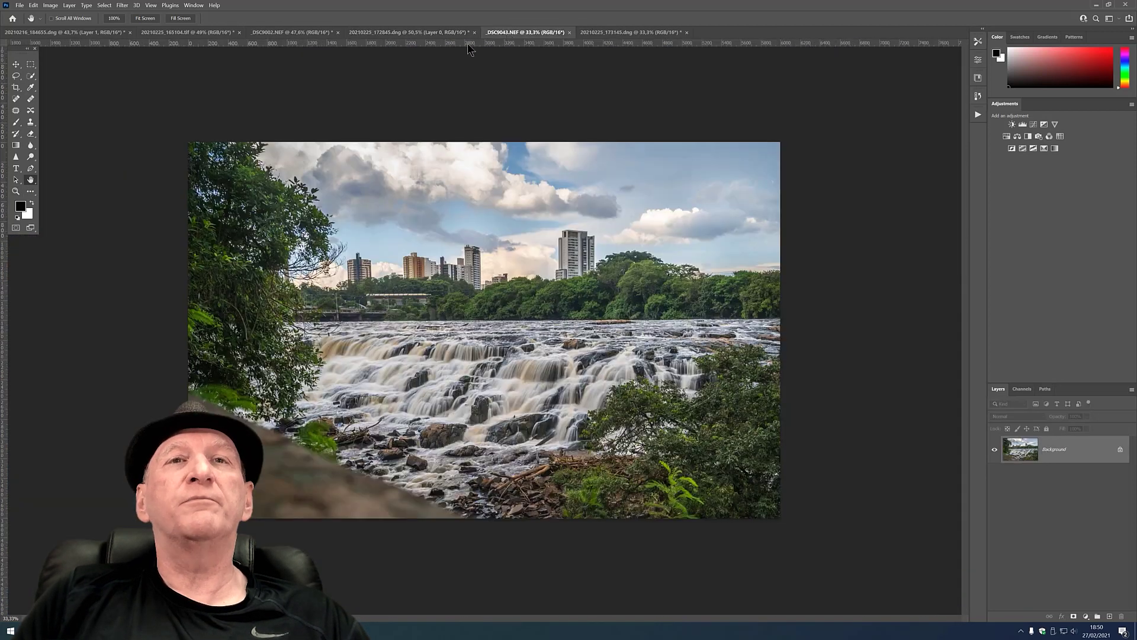
double_click(30, 180)
left_click(16, 191)
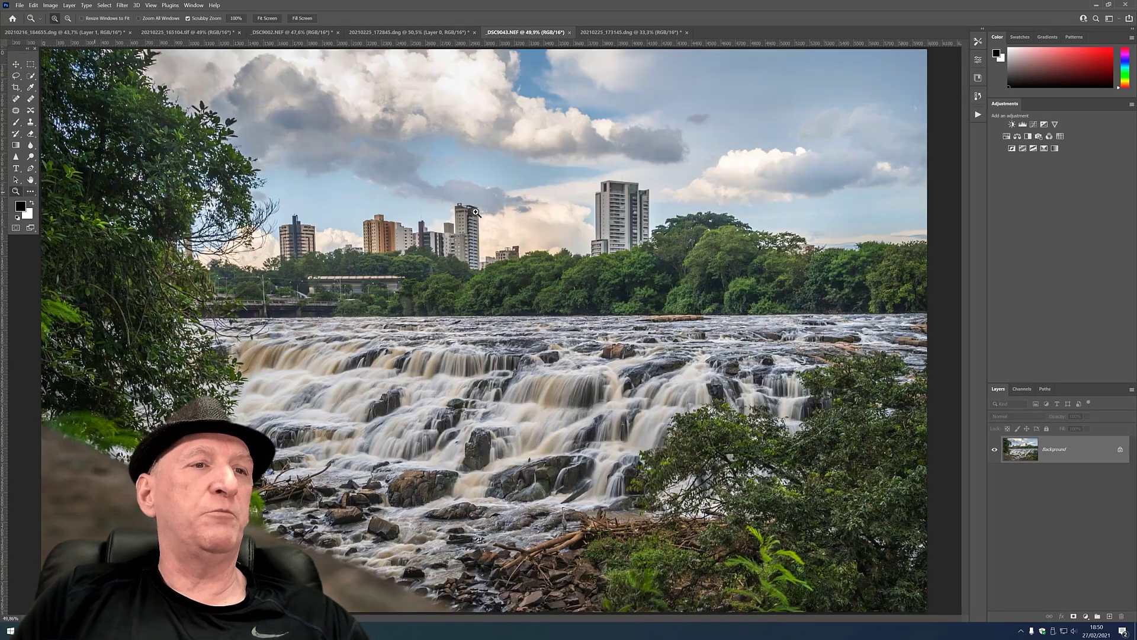
left_click(526, 405)
left_click(526, 405)
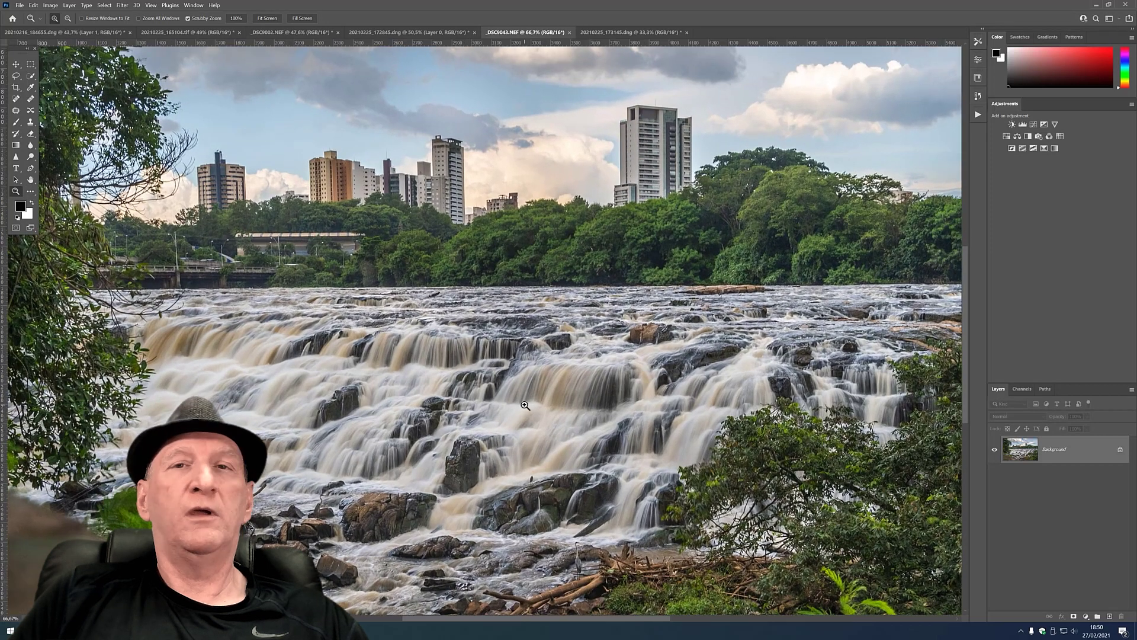
left_click(526, 405)
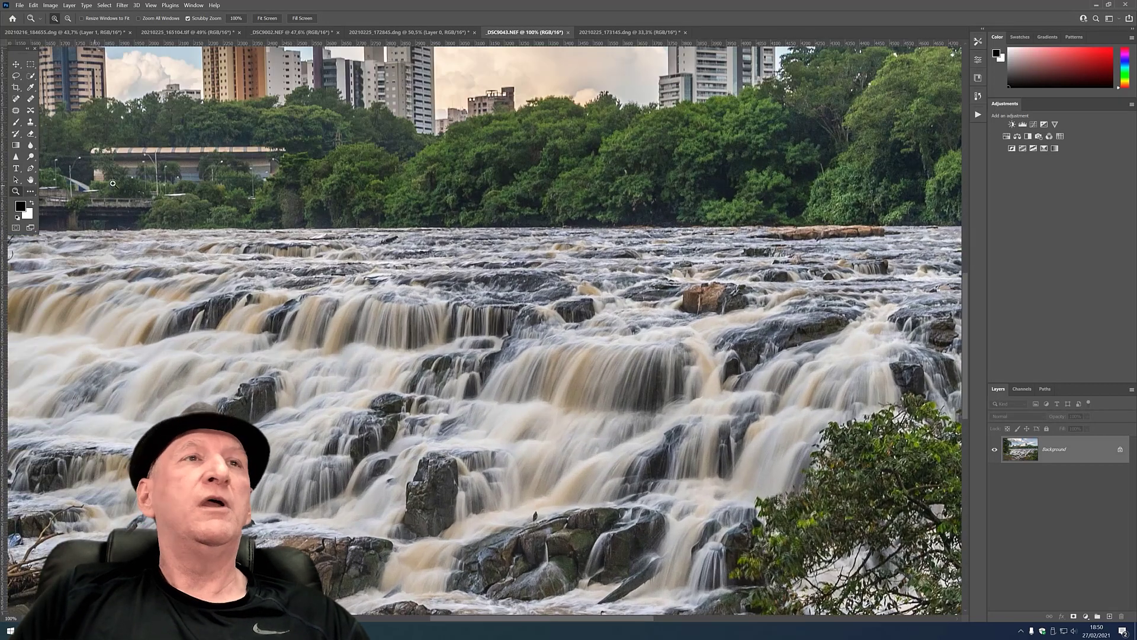
key("h")
left_click_drag(527, 456, 567, 297)
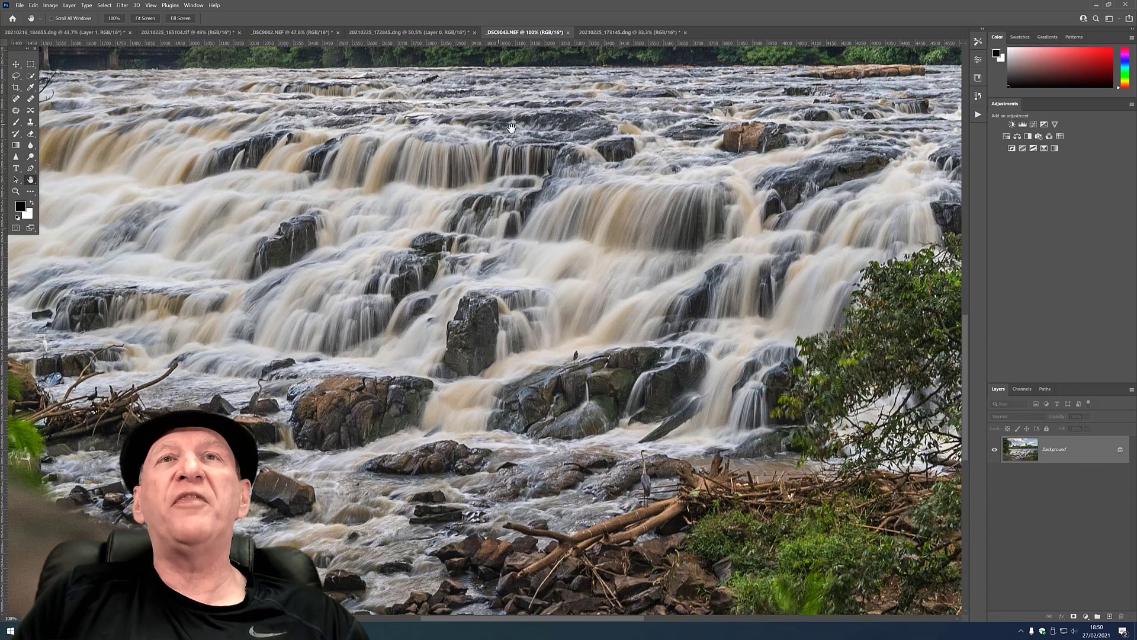
left_click_drag(665, 153, 646, 312)
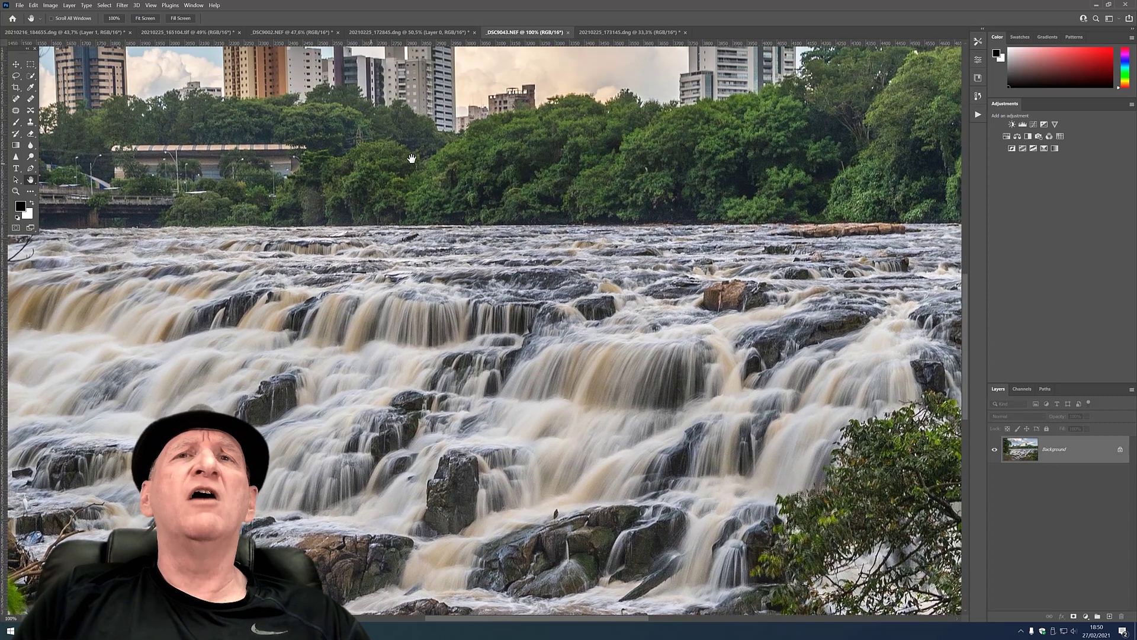
left_click_drag(450, 173, 474, 240)
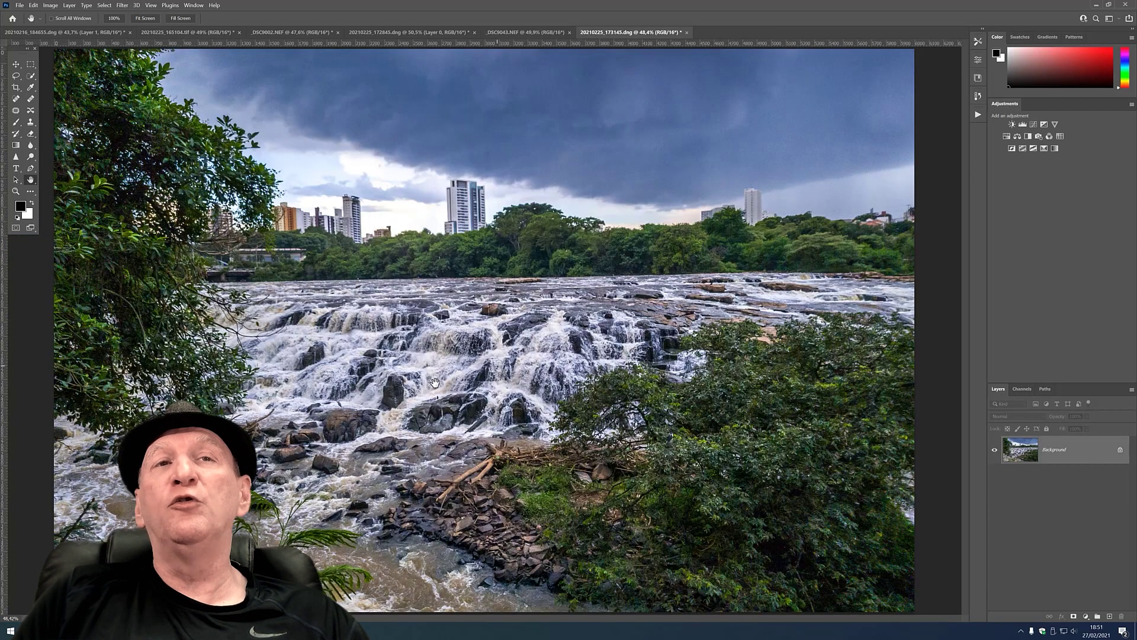
Examine the fast-shutter water, rocks and treeline of 20210225_173145.dng at 100%, and return to the full-image view.
left_click(16, 191)
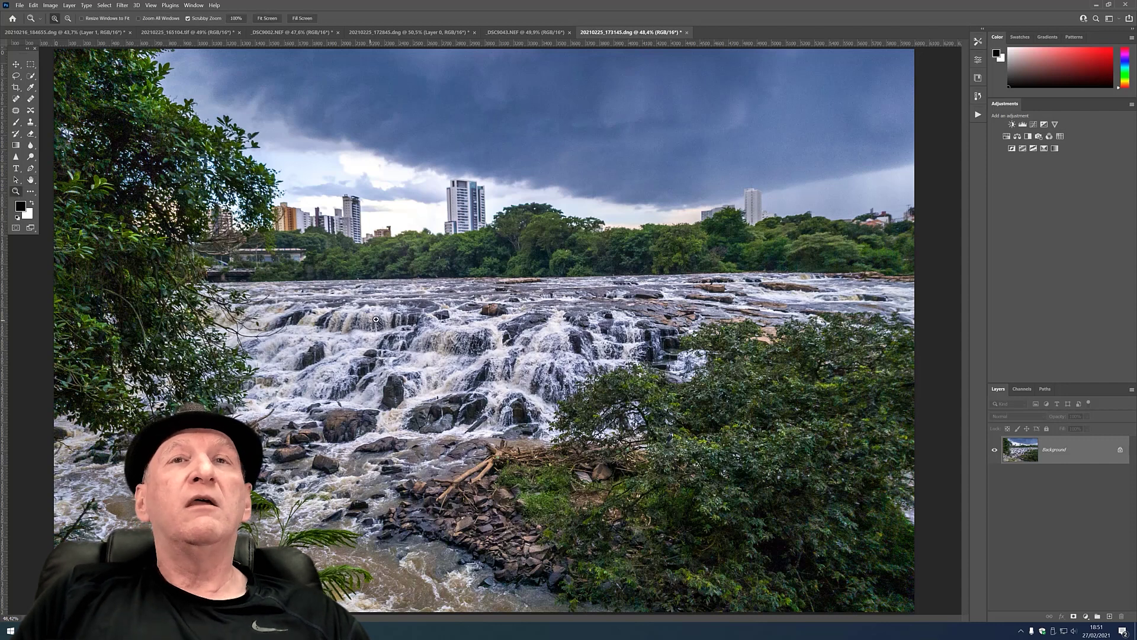
left_click_drag(376, 320, 622, 201)
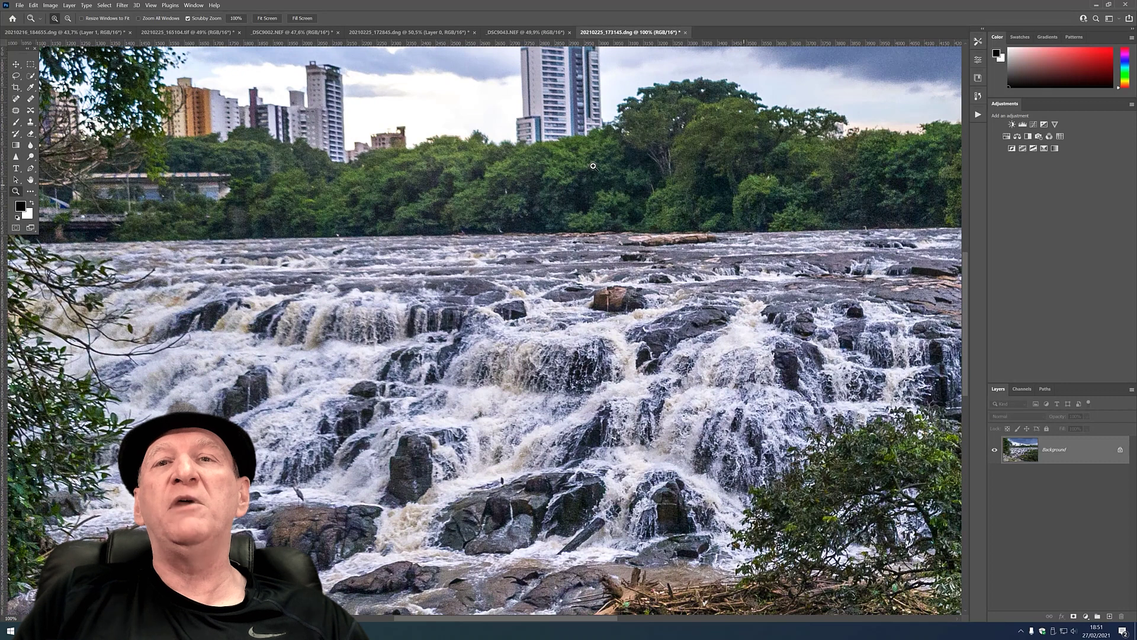
left_click(30, 179)
left_click_drag(497, 219, 453, 65)
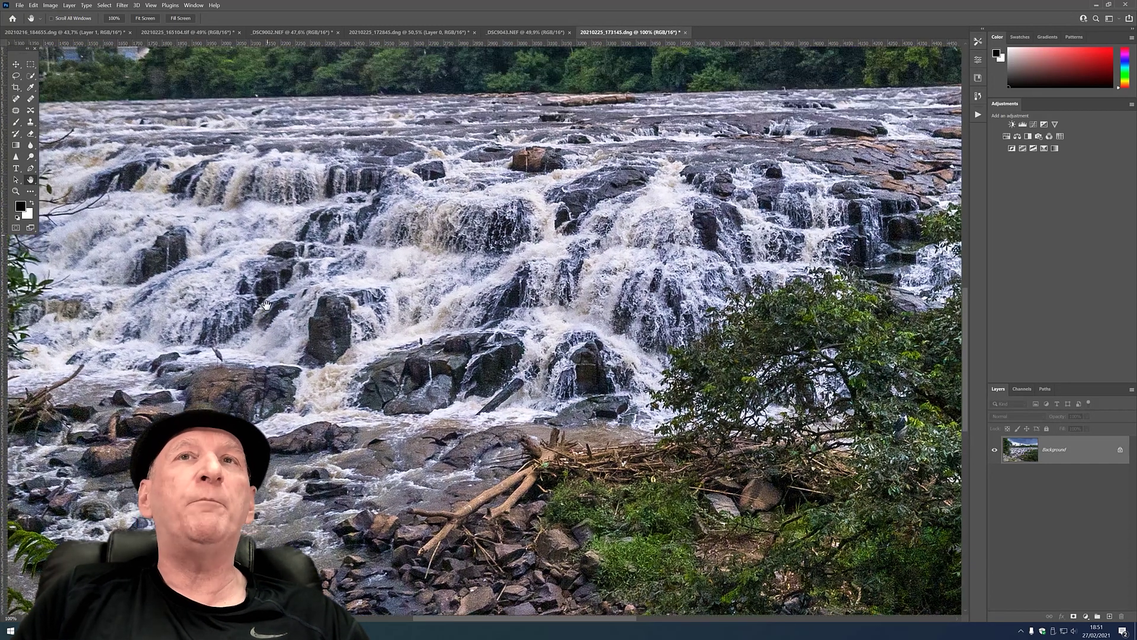
left_click_drag(254, 238, 267, 304)
left_click_drag(453, 178, 396, 315)
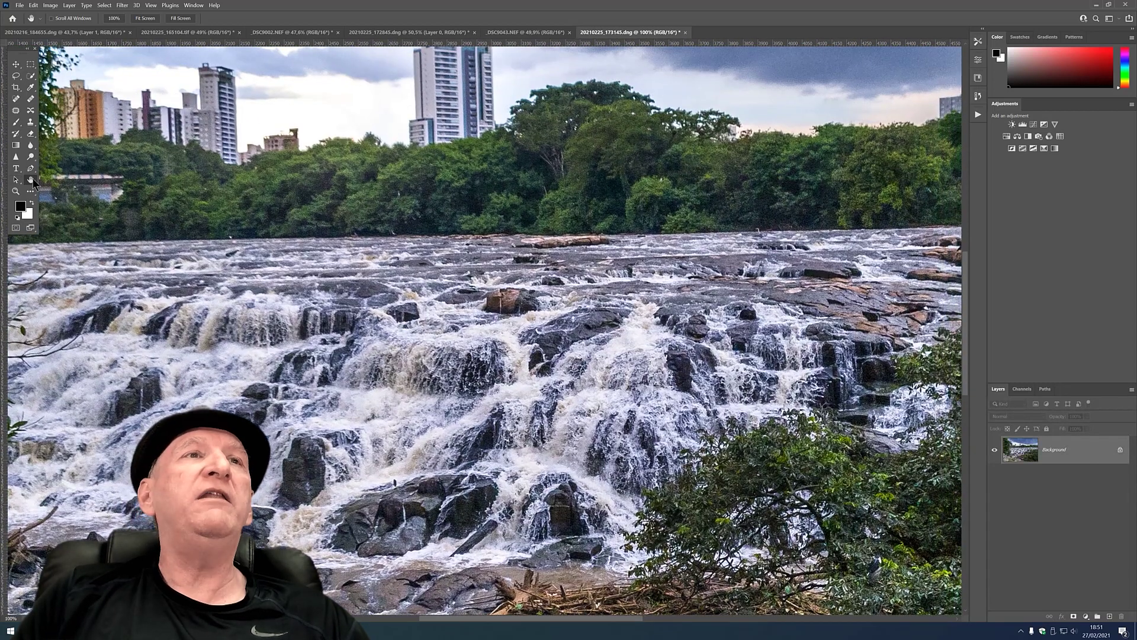
double_click(30, 178)
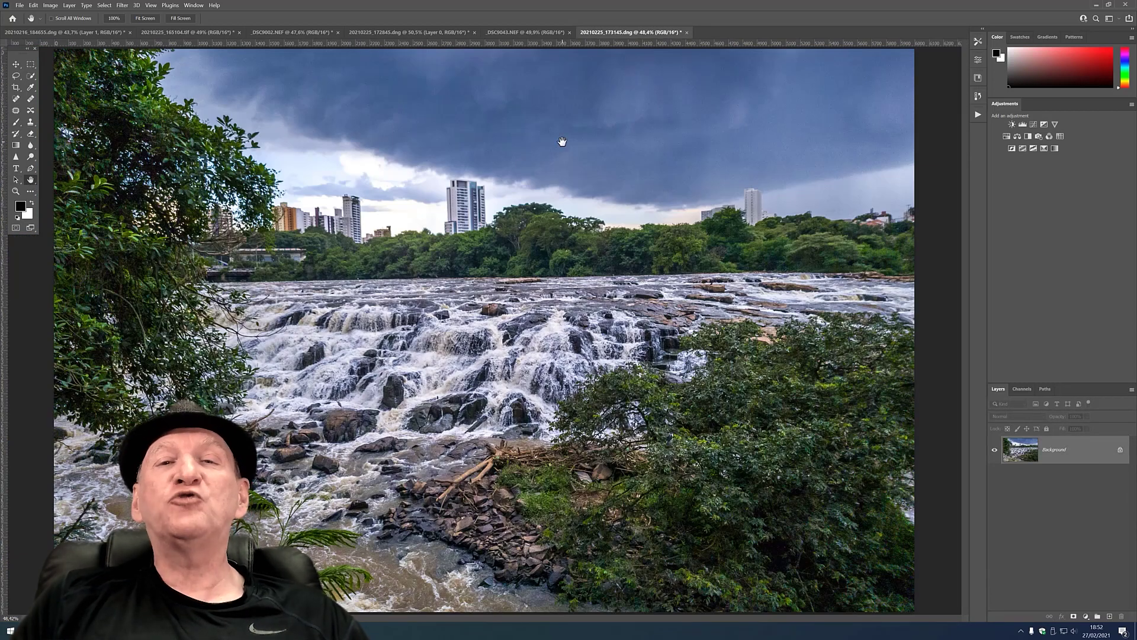